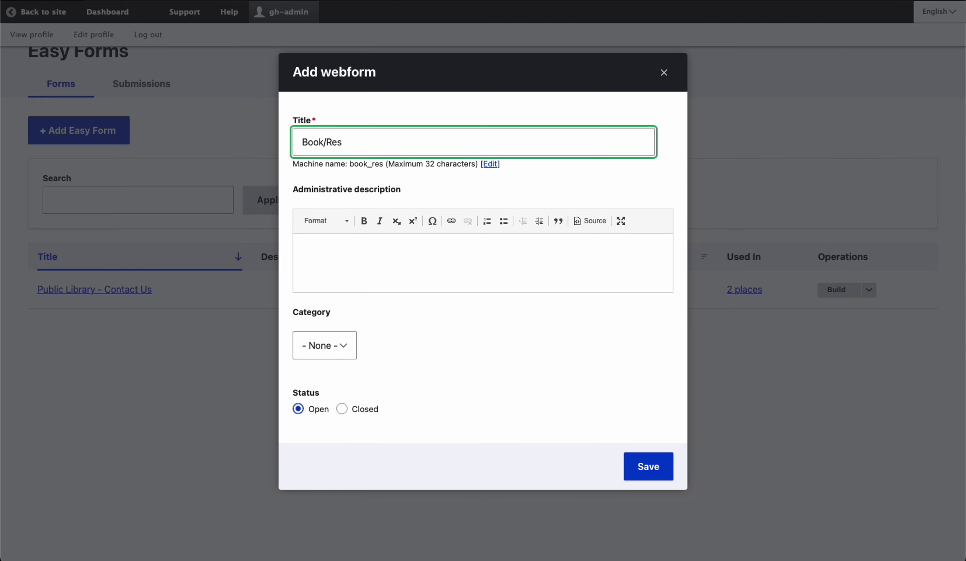
# Give the Book/Resource Request form the administrative description "For users and patrons to request books and other resources" and save it.
pyautogui.click(319, 246)
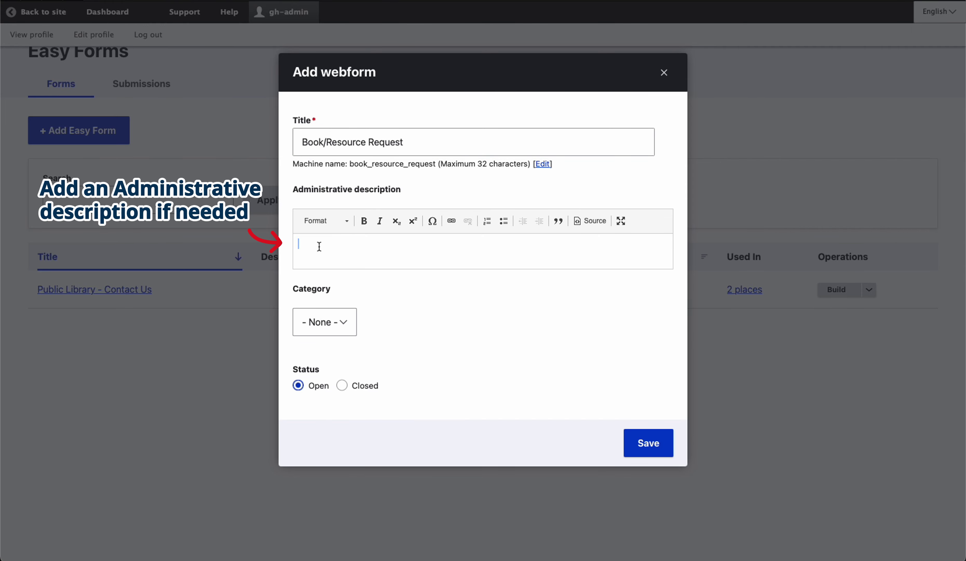
pyautogui.write('For users and patrons to request books and other resources')
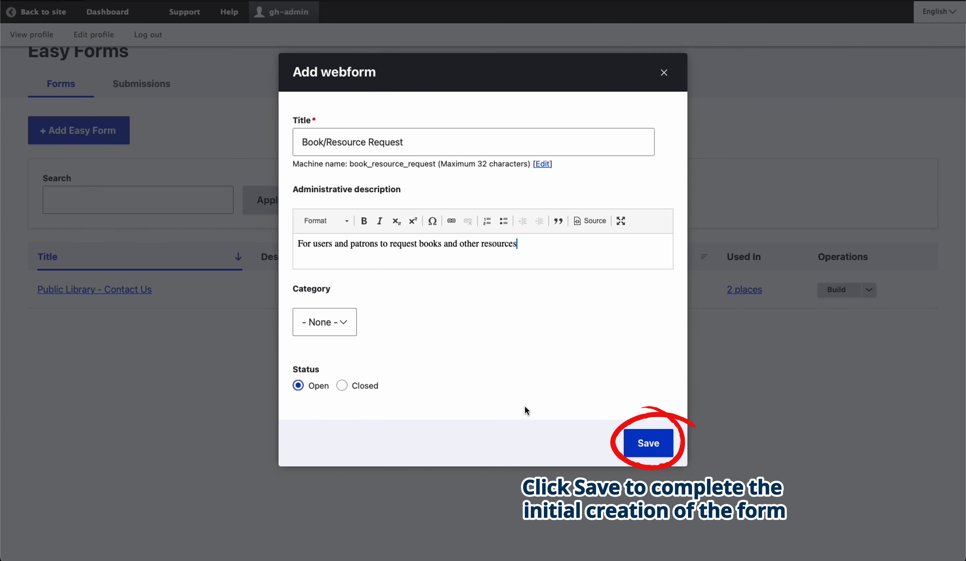
pyautogui.click(624, 450)
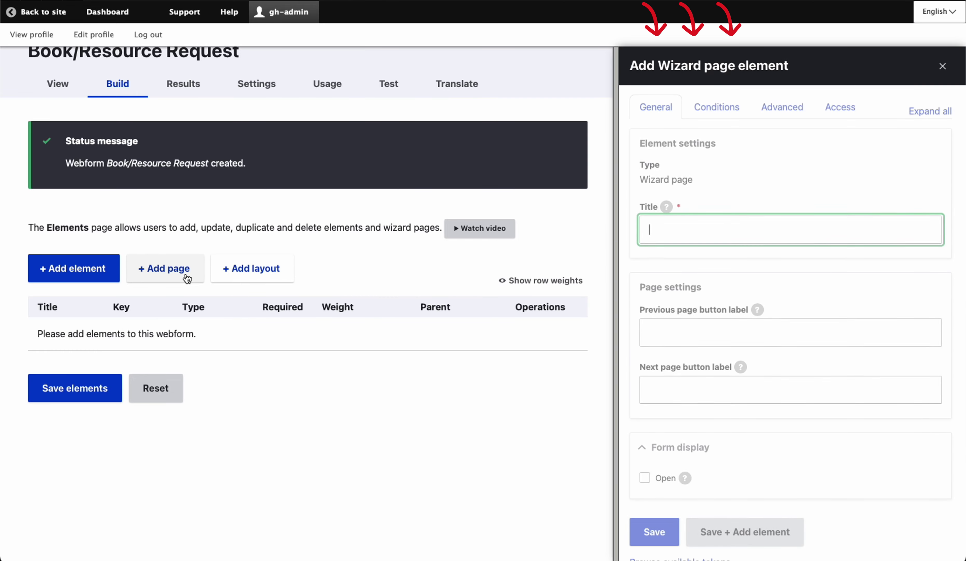
# Create a wizard page titled "Contact Information" with previous page label "Back" and next page label "Next".
pyautogui.write('Contact Information')
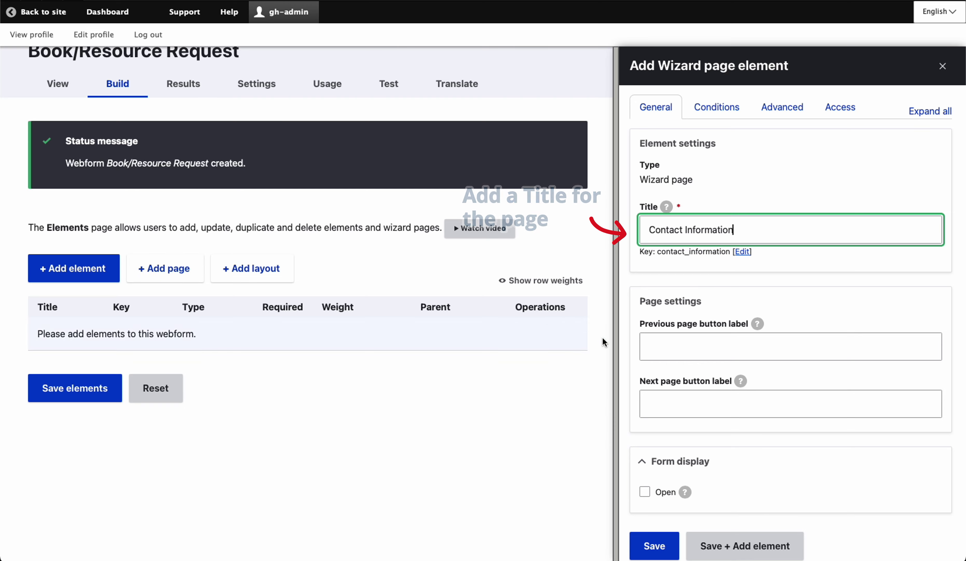
pyautogui.click(670, 345)
pyautogui.write('Back')
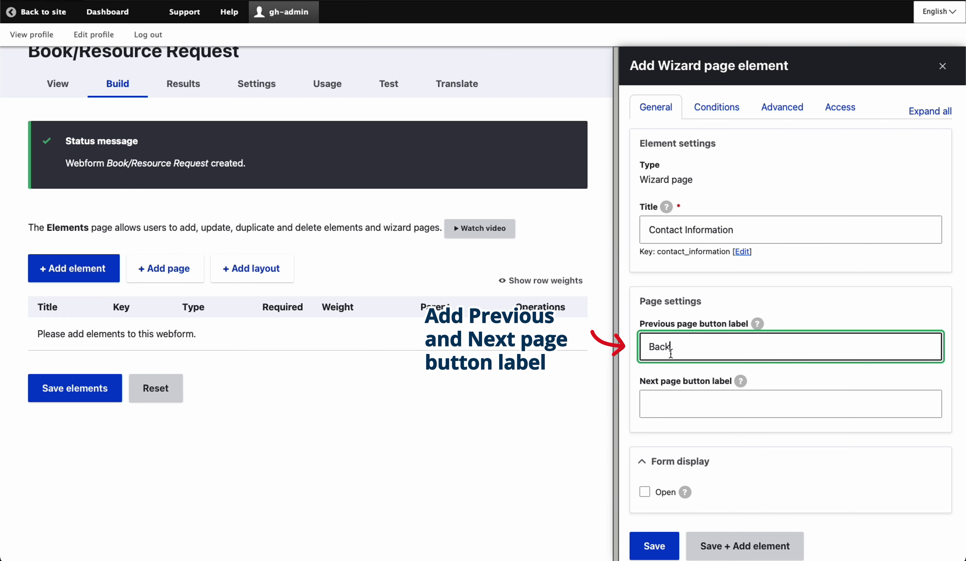
pyautogui.click(674, 399)
pyautogui.write('Next')
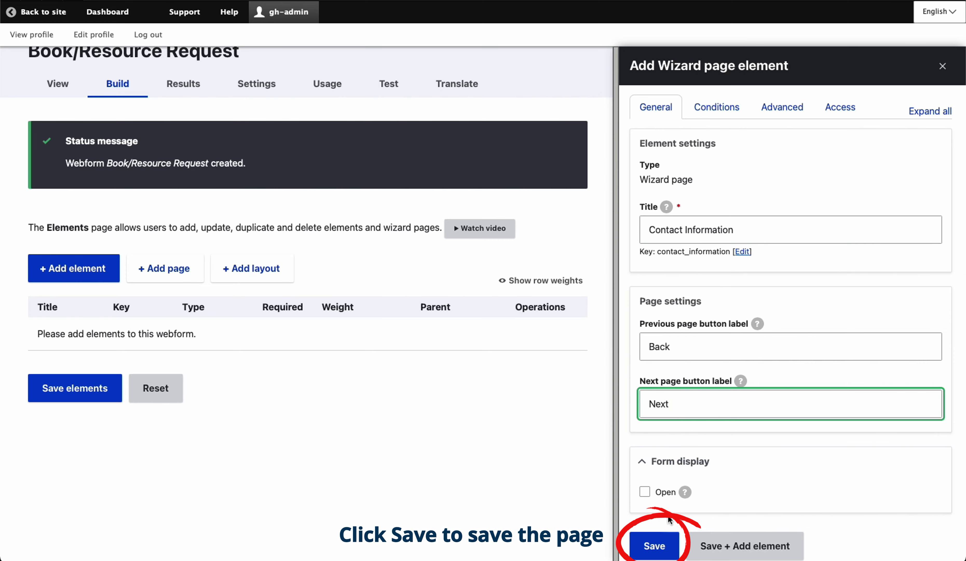
pyautogui.click(659, 551)
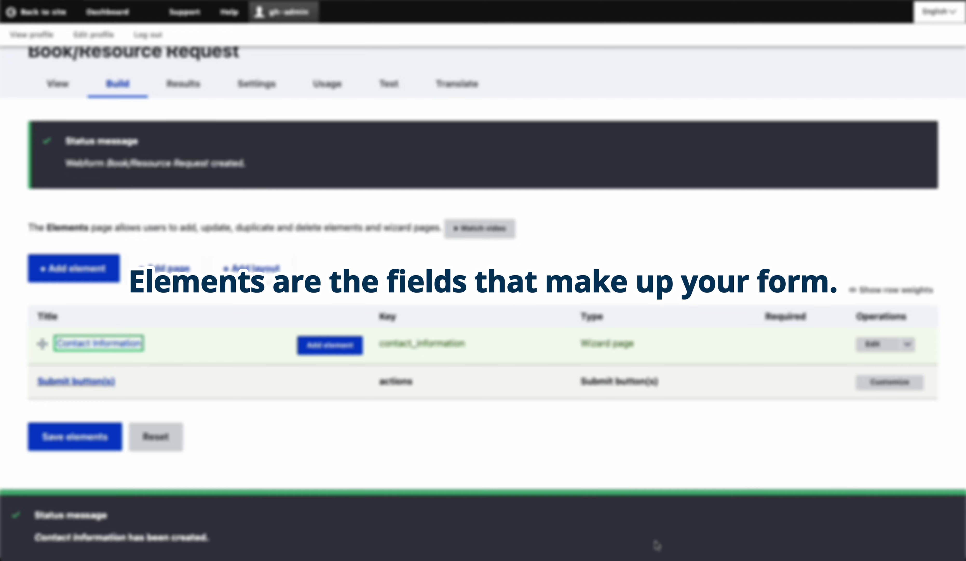
# Start a new basic Text field element and title it "Your Name".
pyautogui.click(107, 275)
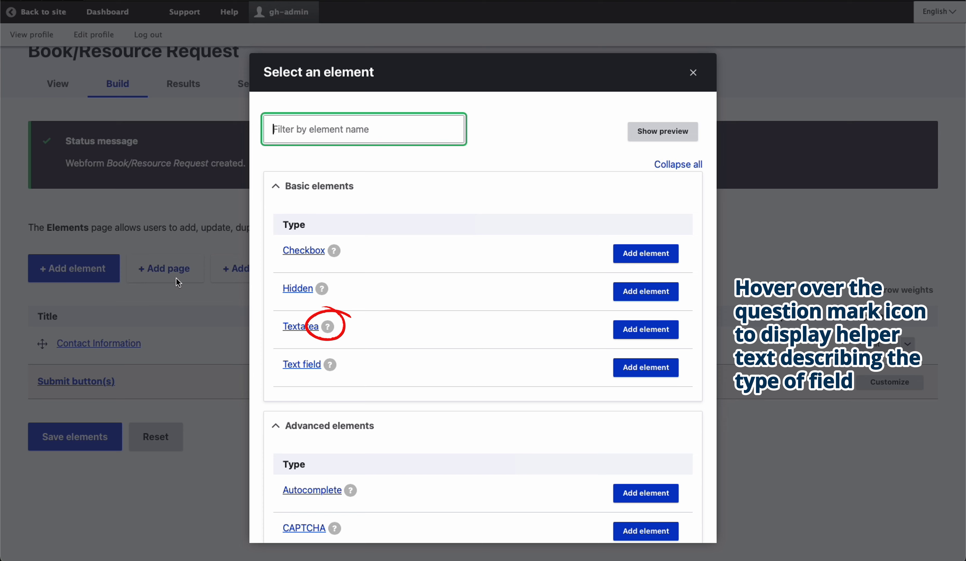
pyautogui.moveTo(328, 327)
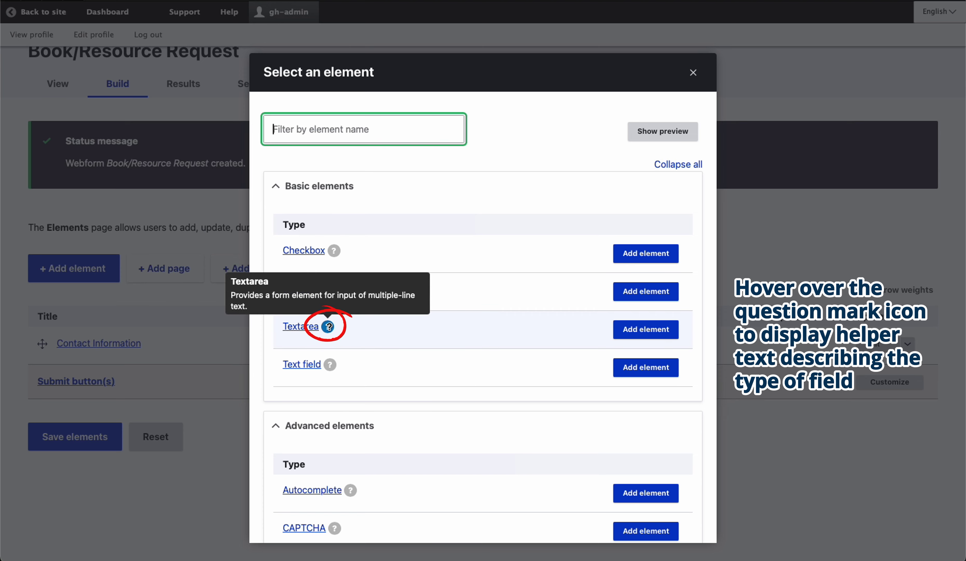
pyautogui.moveTo(330, 364)
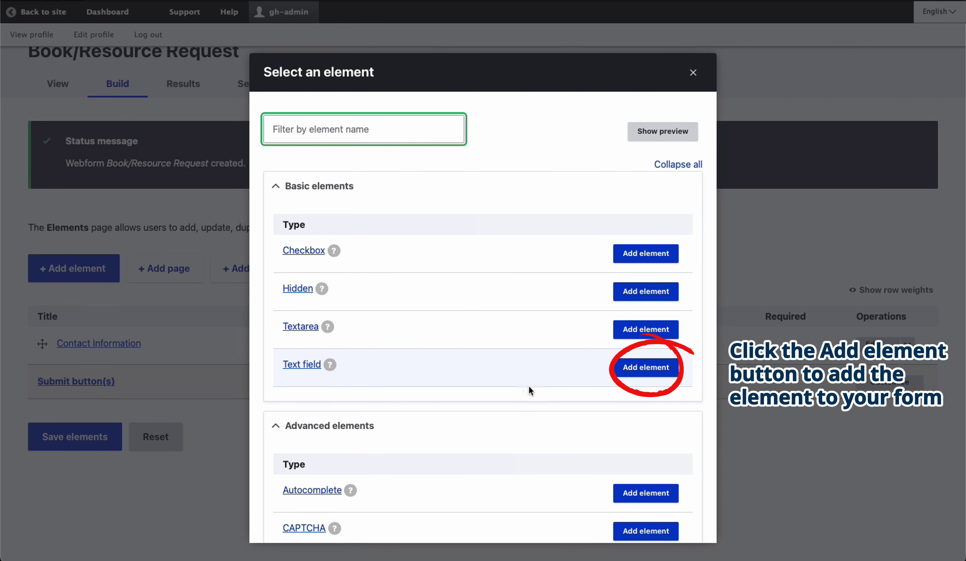
pyautogui.click(637, 376)
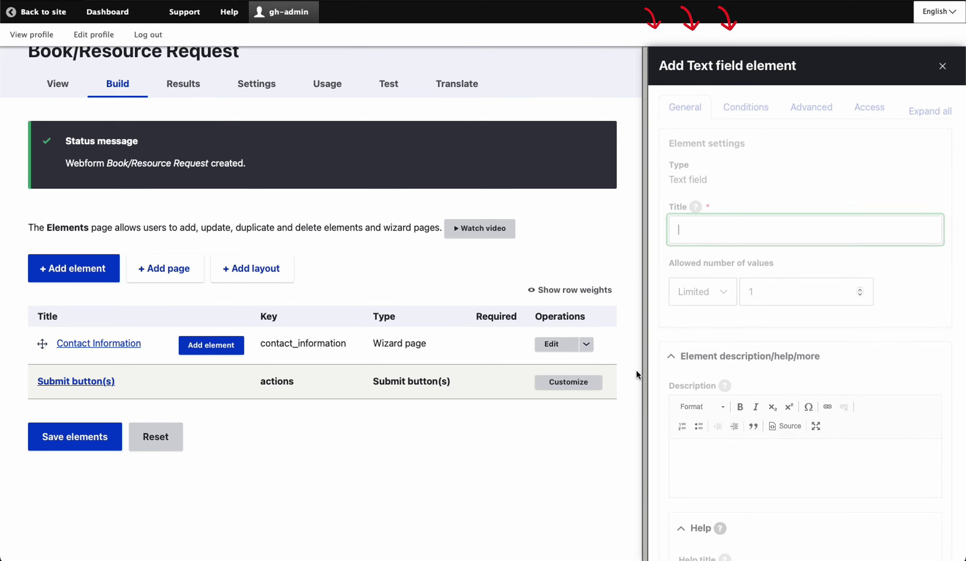
pyautogui.write('Your Name')
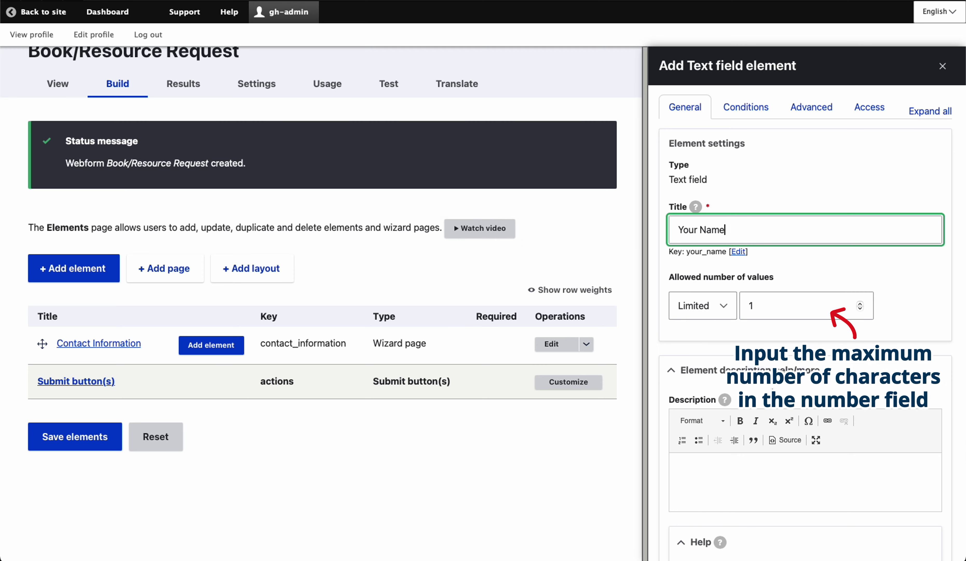
# Examine the text field's description, help, More, form display and form validation settings.
pyautogui.scroll(-3, 778, 388)
pyautogui.scroll(-2, 779, 388)
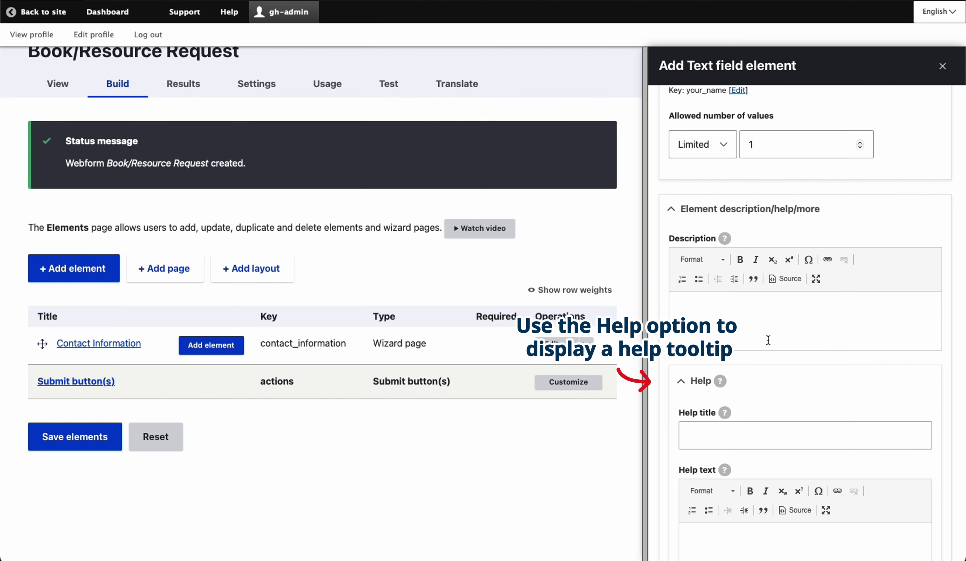
pyautogui.scroll(-5, 768, 341)
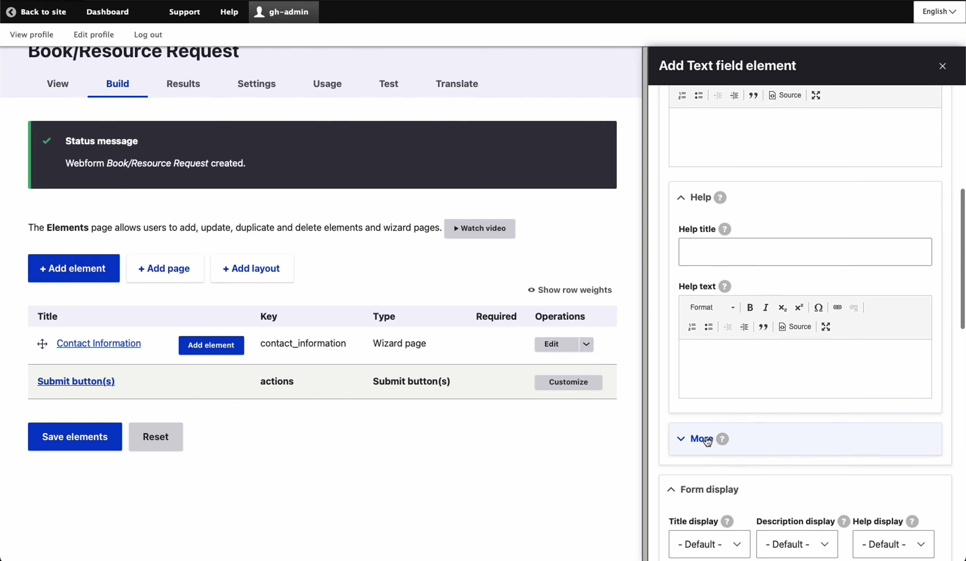
pyautogui.click(707, 442)
pyautogui.scroll(-2, 707, 441)
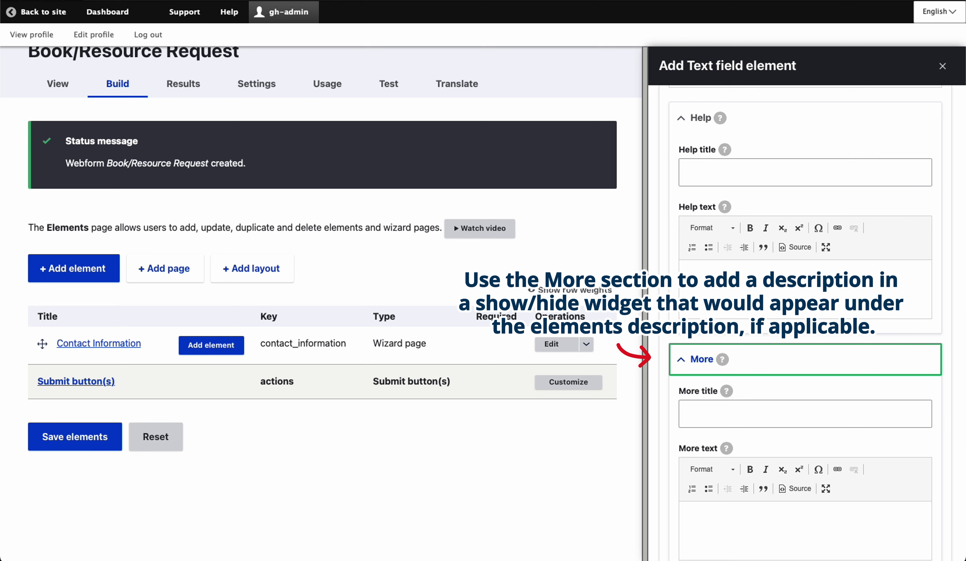
pyautogui.scroll(-4, 895, 341)
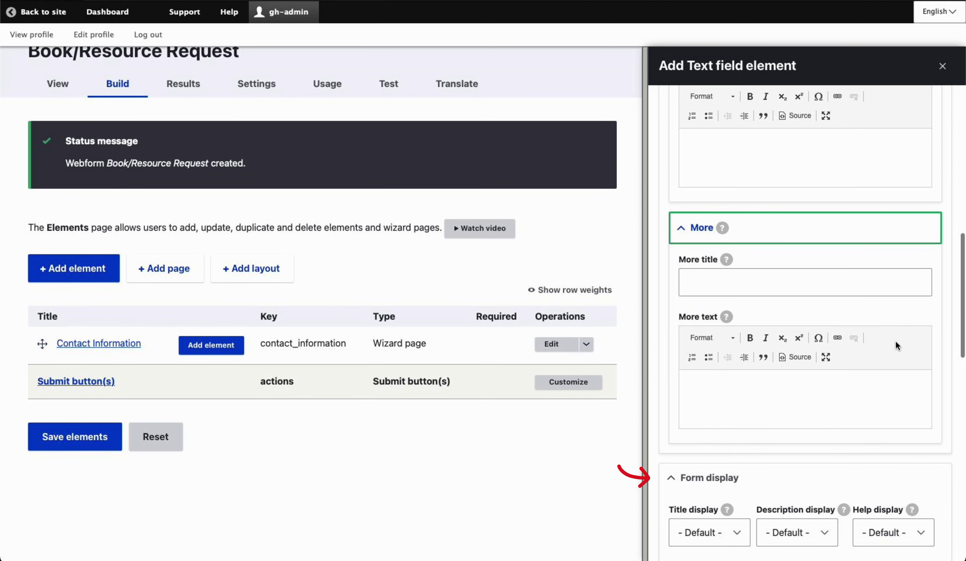
pyautogui.scroll(-5, 895, 341)
pyautogui.scroll(-8, 896, 341)
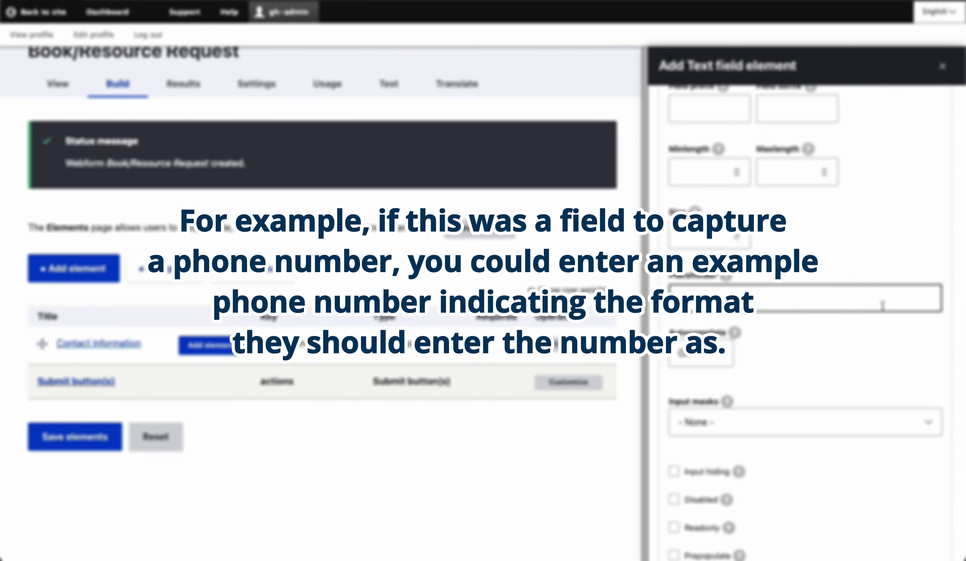
pyautogui.scroll(-5, 882, 306)
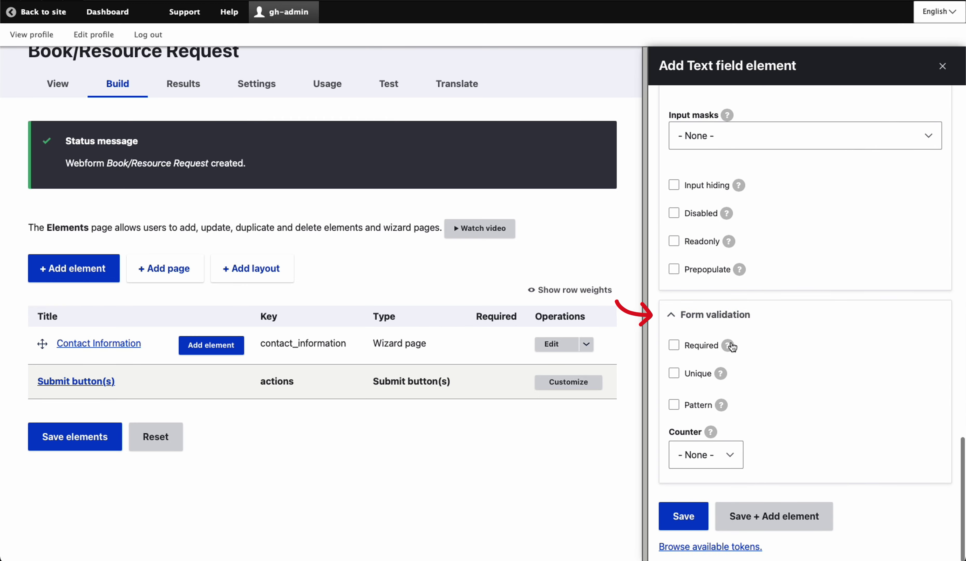
# Make the Your Name field required and save it, continuing to another new element.
pyautogui.click(674, 345)
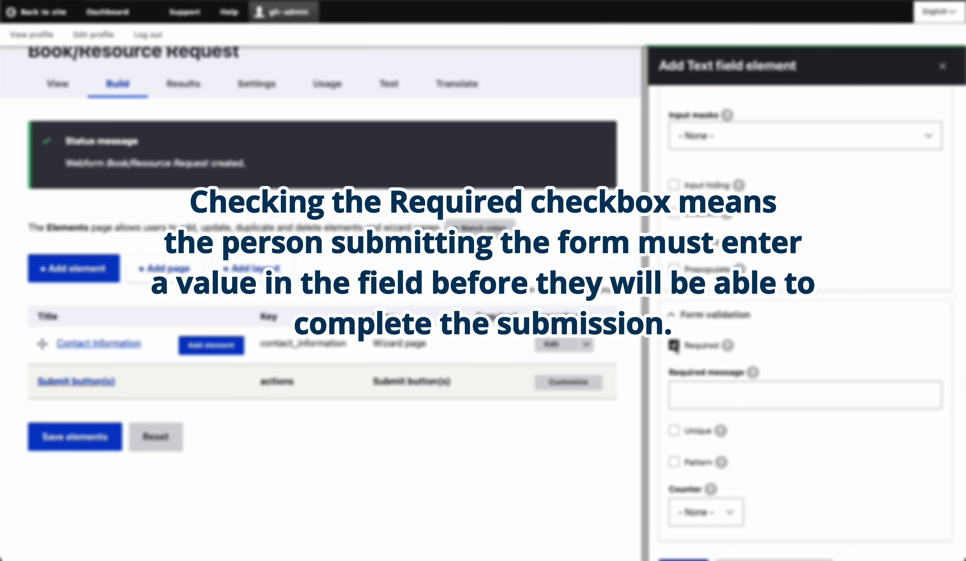
pyautogui.scroll(-2, 674, 345)
pyautogui.click(677, 349)
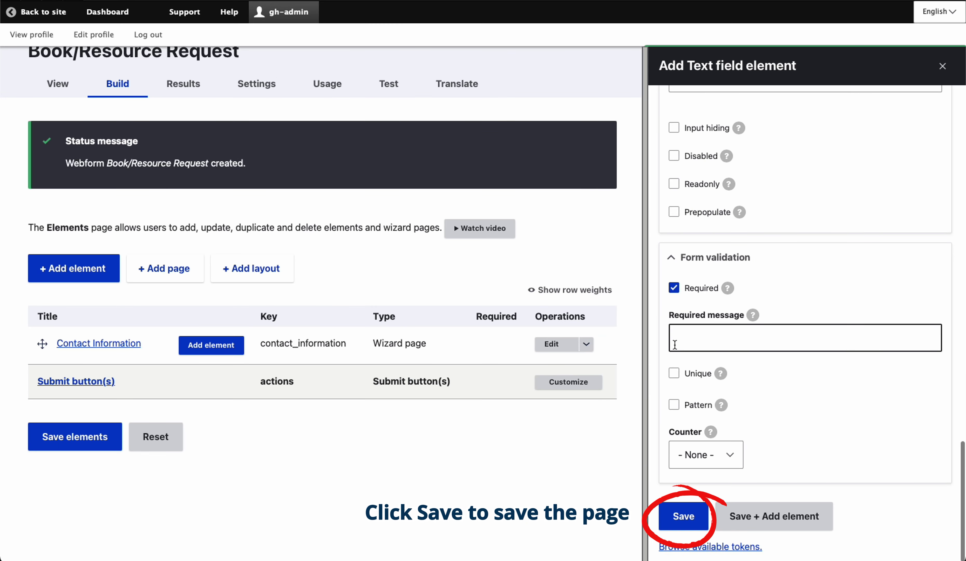
pyautogui.click(797, 518)
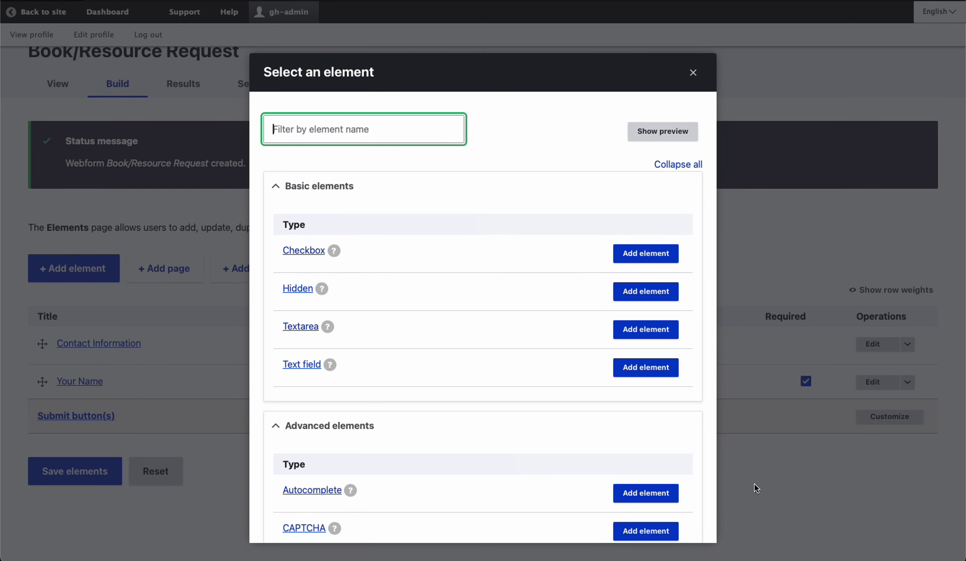
# Add and save a Text field element titled "Library Card Number", collapsing its Help and More sections.
pyautogui.click(649, 369)
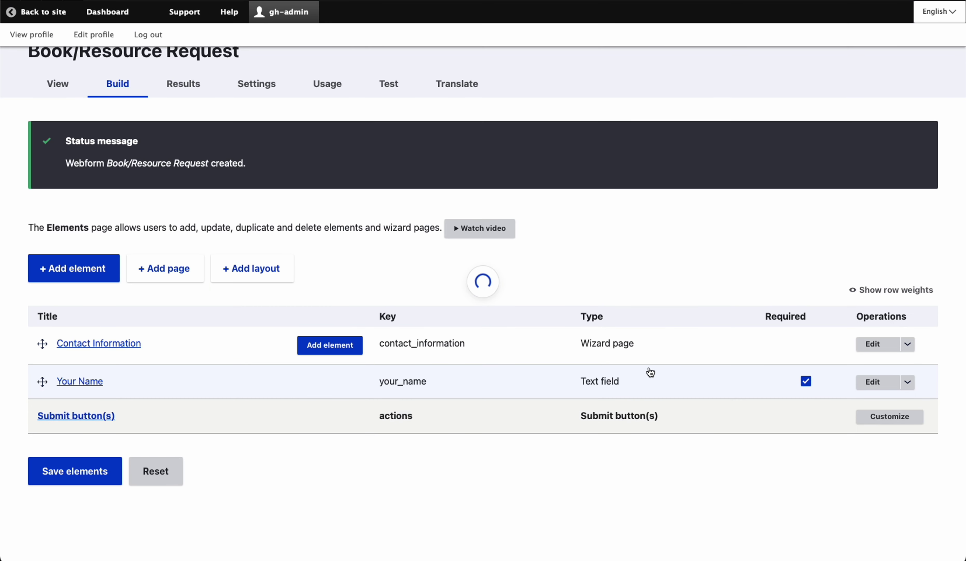
pyautogui.write('Library Car')
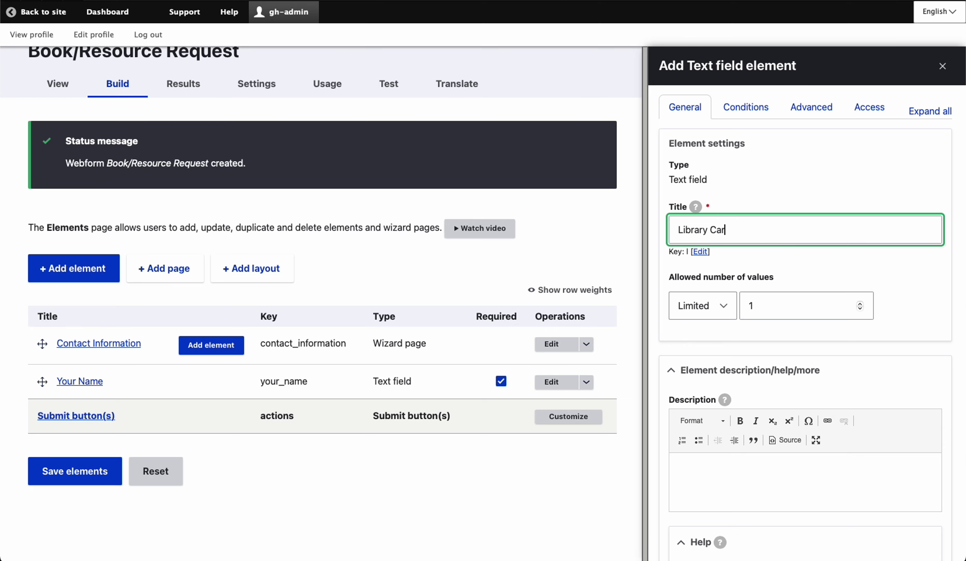
pyautogui.write('d Number')
pyautogui.scroll(-5, 764, 411)
pyautogui.click(685, 360)
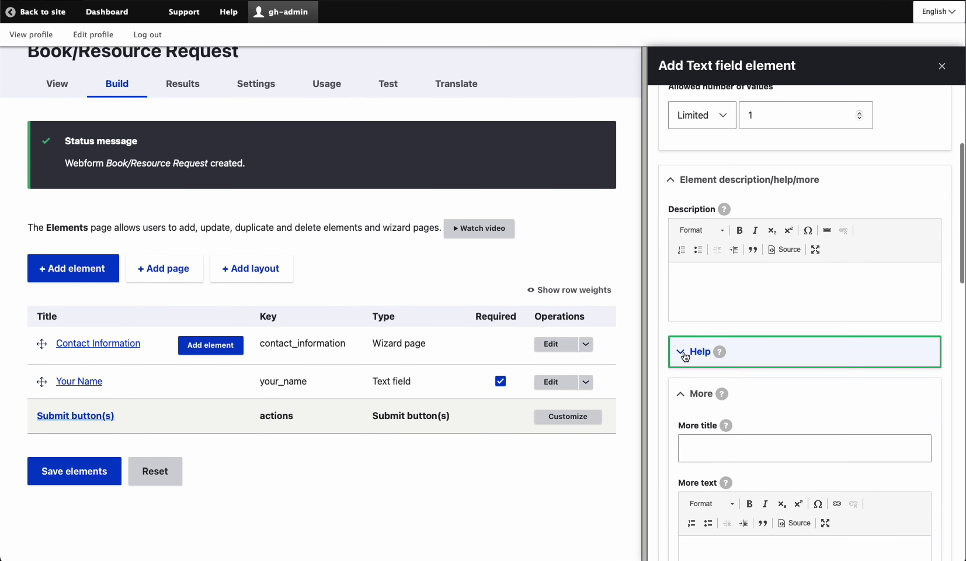
pyautogui.click(683, 397)
pyautogui.scroll(-15, 684, 397)
pyautogui.click(684, 520)
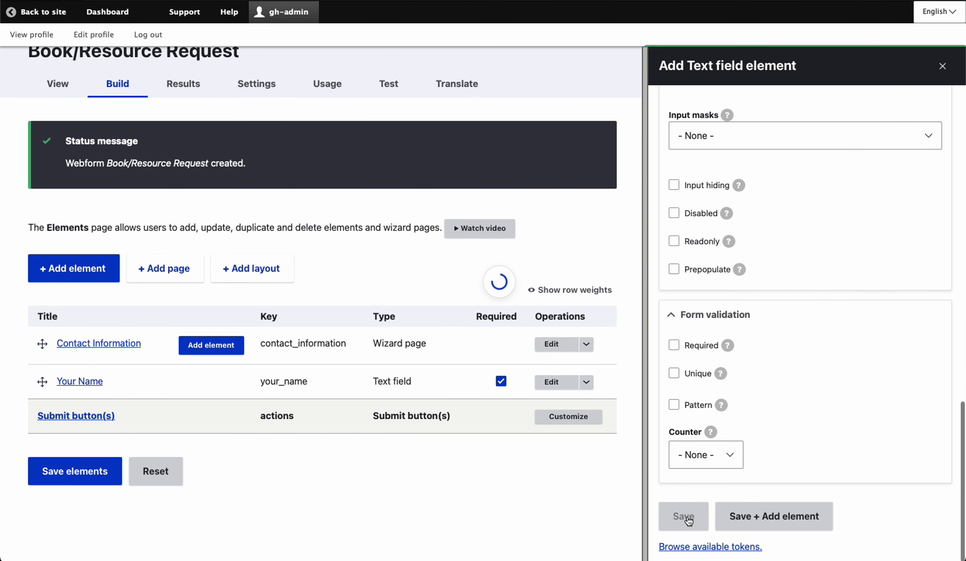
# Filter the element types by "rad" and start a Radios element titled "Preferred Method of Contact".
pyautogui.click(96, 274)
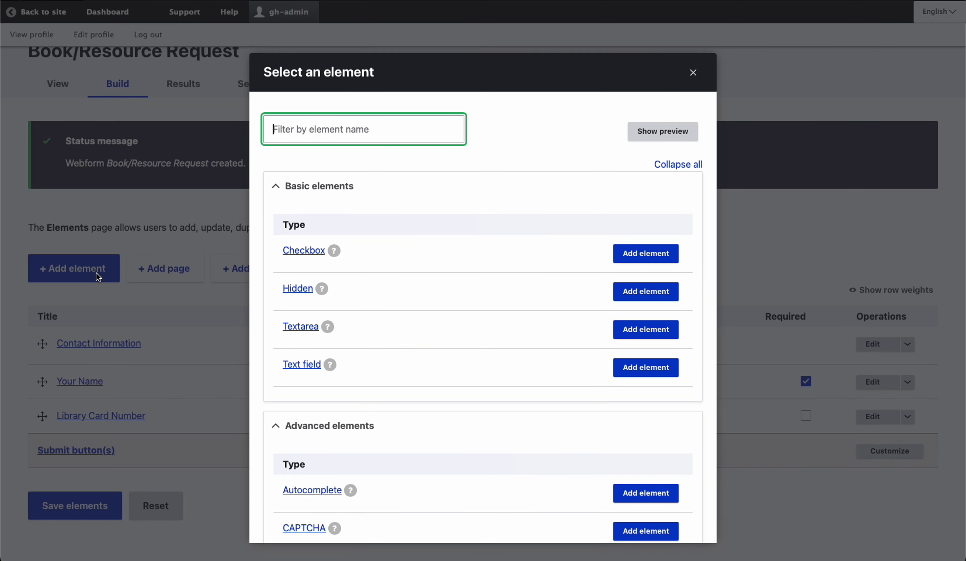
pyautogui.write('rad')
pyautogui.click(650, 269)
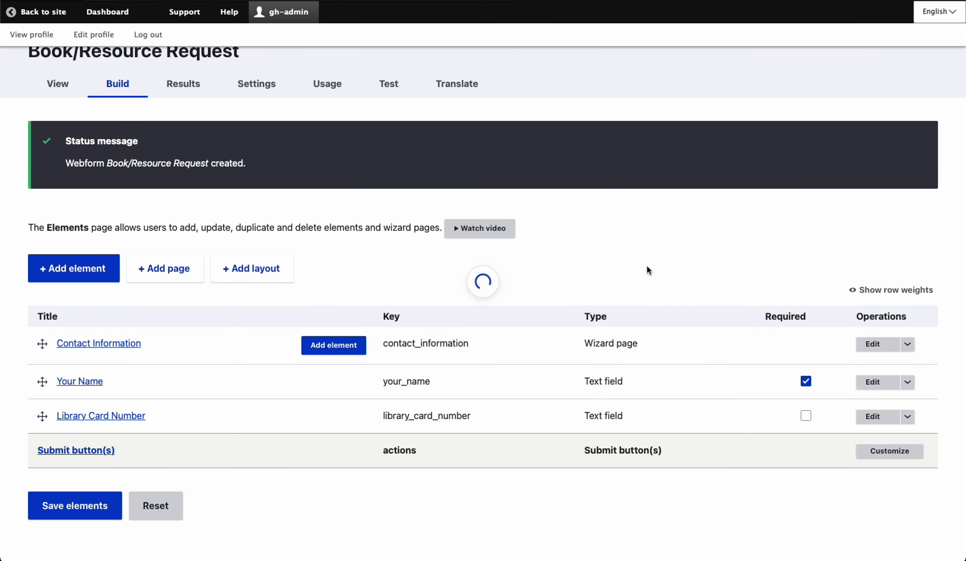
pyautogui.write('Preferred Met')
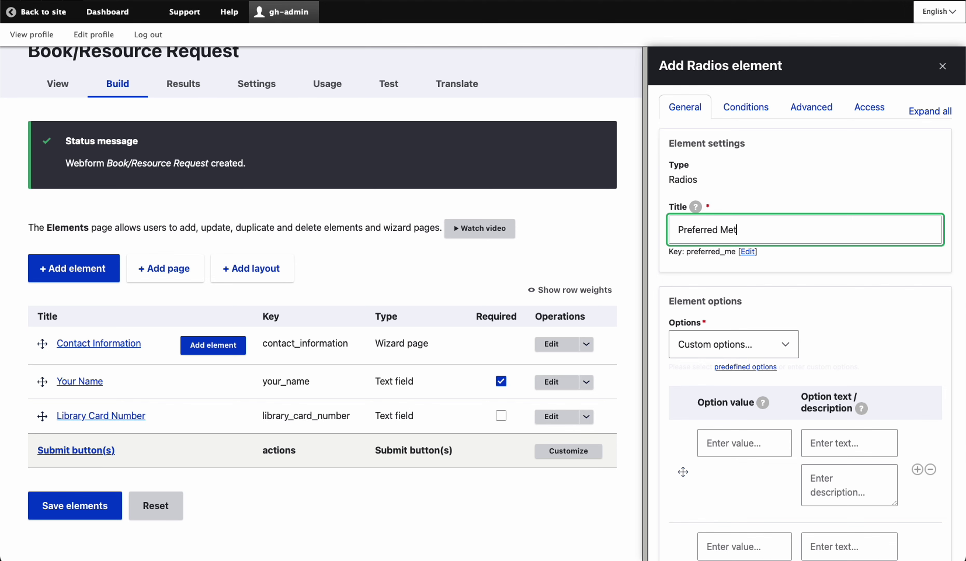
pyautogui.write('hod of Contact')
# Define the radio options "Phone", "SMS (Text Message)" and "Email".
pyautogui.scroll(-5, 693, 285)
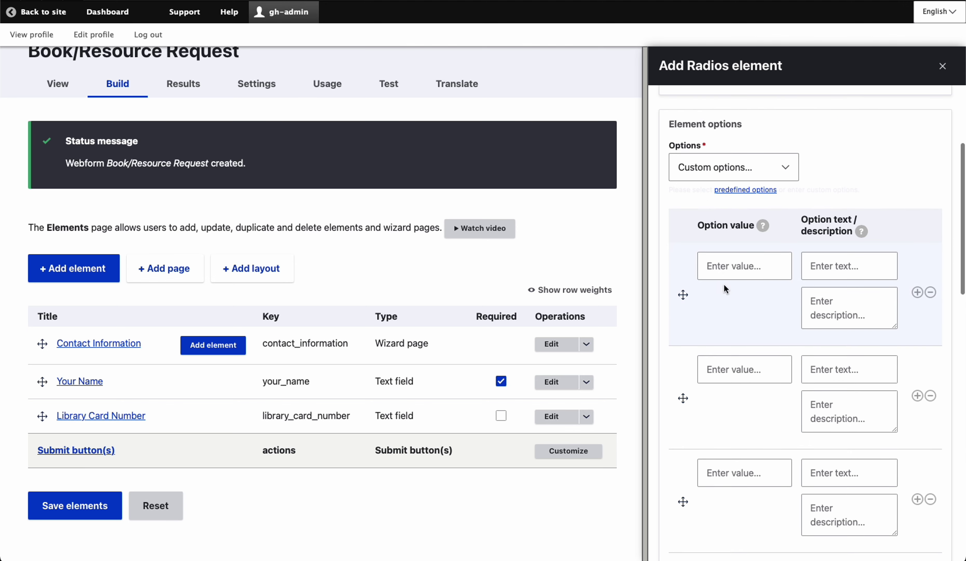
pyautogui.click(728, 274)
pyautogui.write('Phone')
pyautogui.press('Return')
pyautogui.write('SMS')
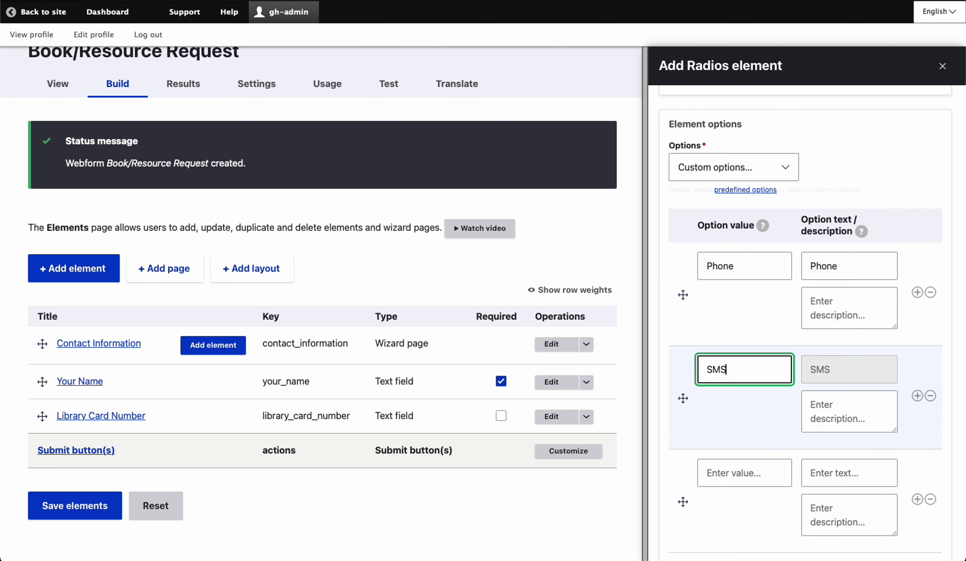
pyautogui.write(' (Text Message)')
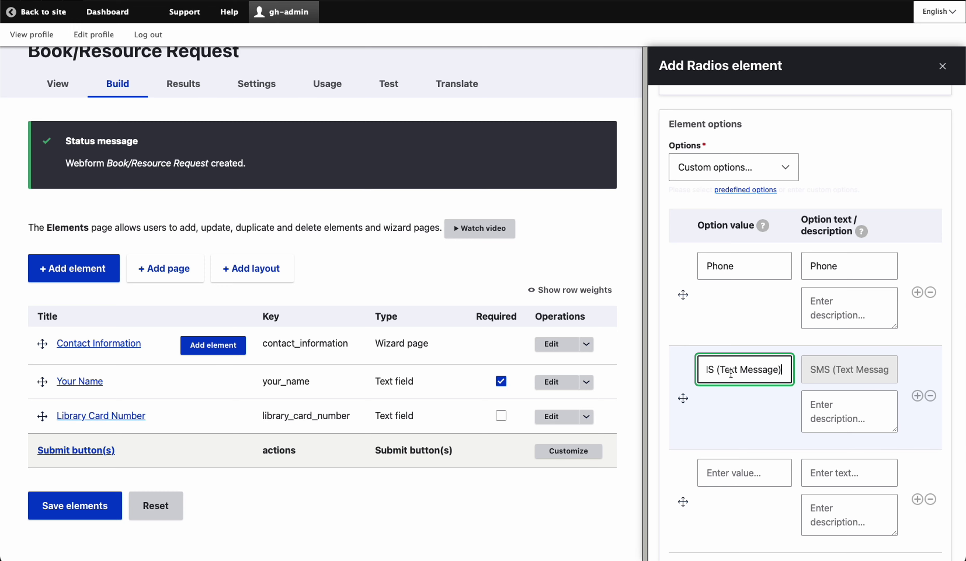
pyautogui.press('Return')
pyautogui.write('Email')
# Add the description "We'll contact you once your requested book/resource is in!" to the radios element and save it.
pyautogui.scroll(-10, 725, 461)
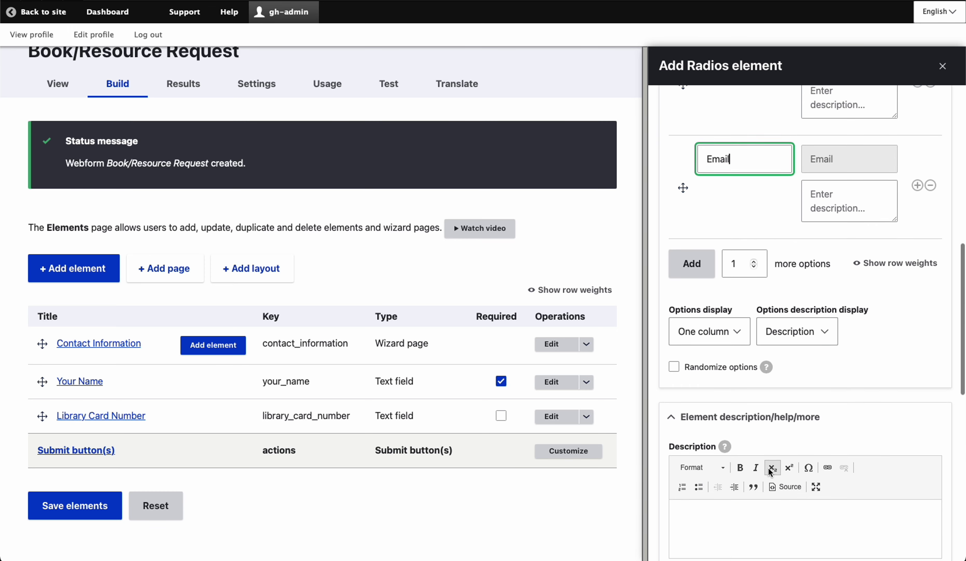
pyautogui.click(725, 460)
pyautogui.write('W')
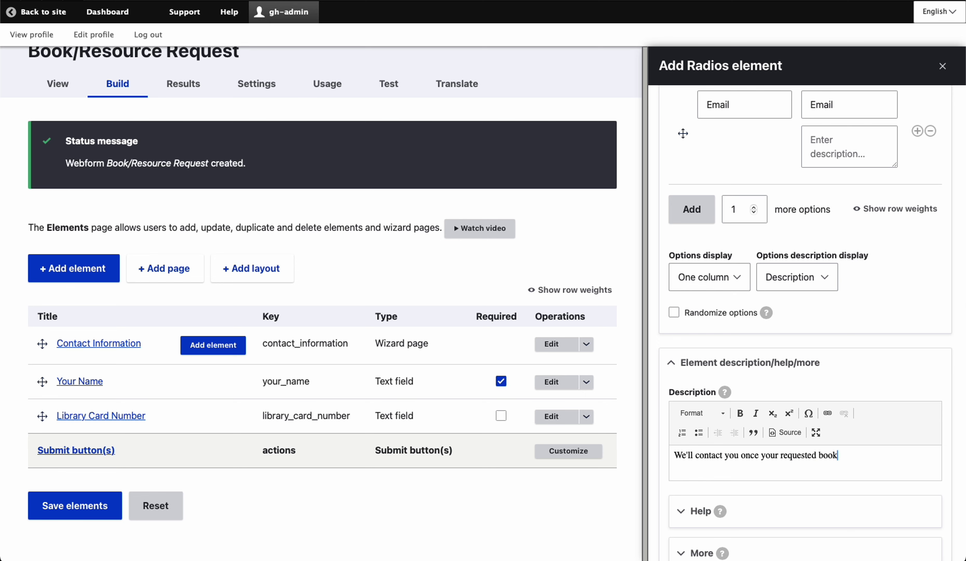
pyautogui.scroll(-10, 763, 467)
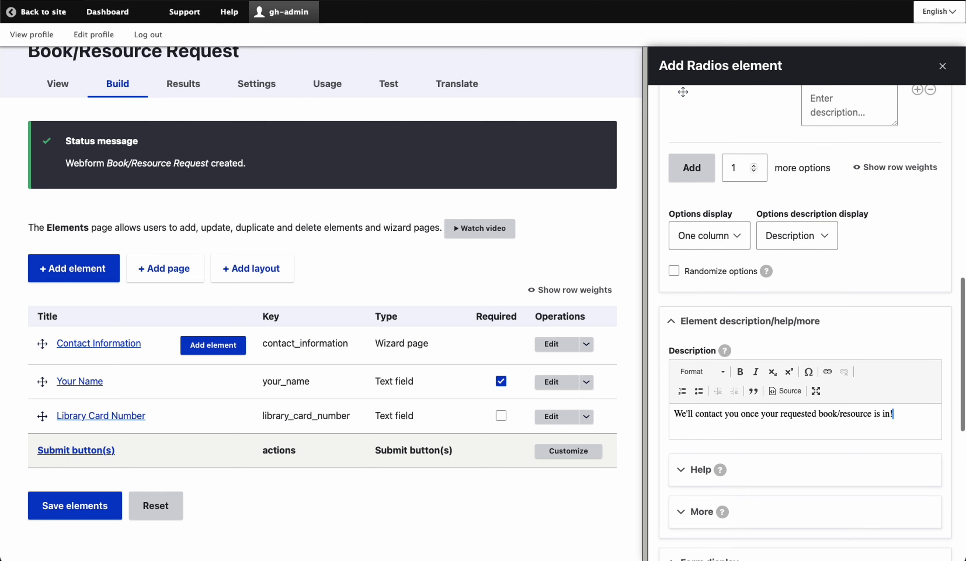
pyautogui.click(697, 520)
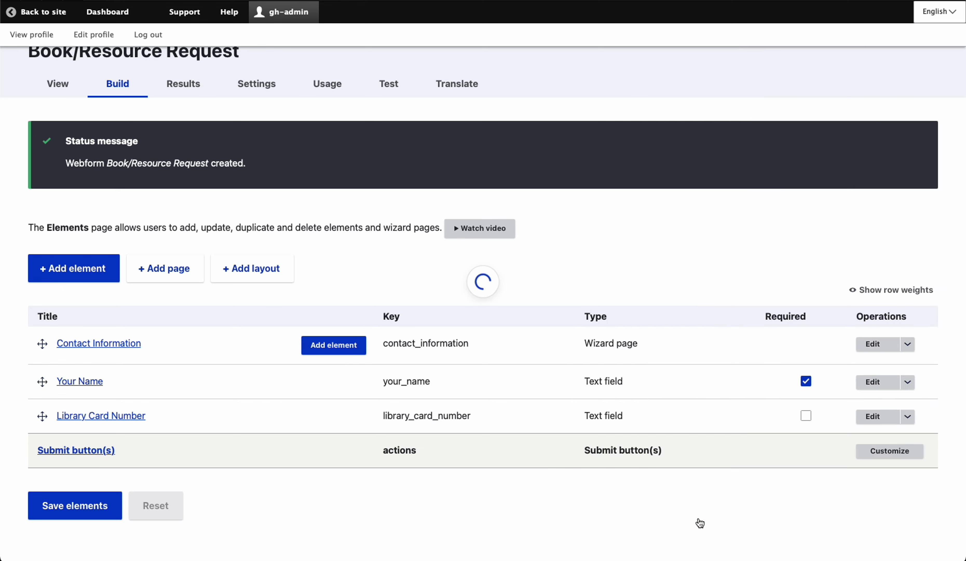
# Add a Telephone element titled "Phone Number" with a sample phone number as its placeholder, and save it.
pyautogui.click(83, 280)
pyautogui.write('tele')
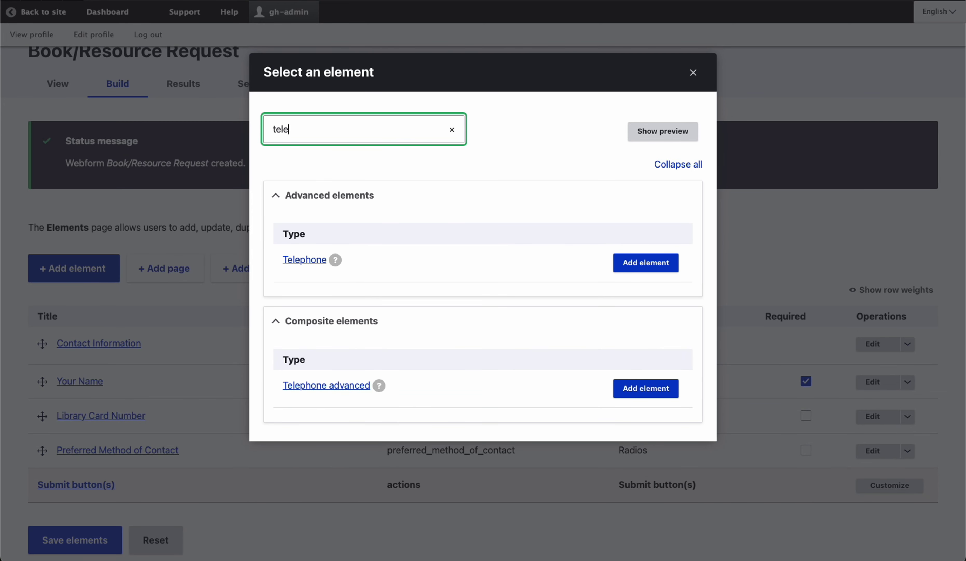
pyautogui.click(630, 266)
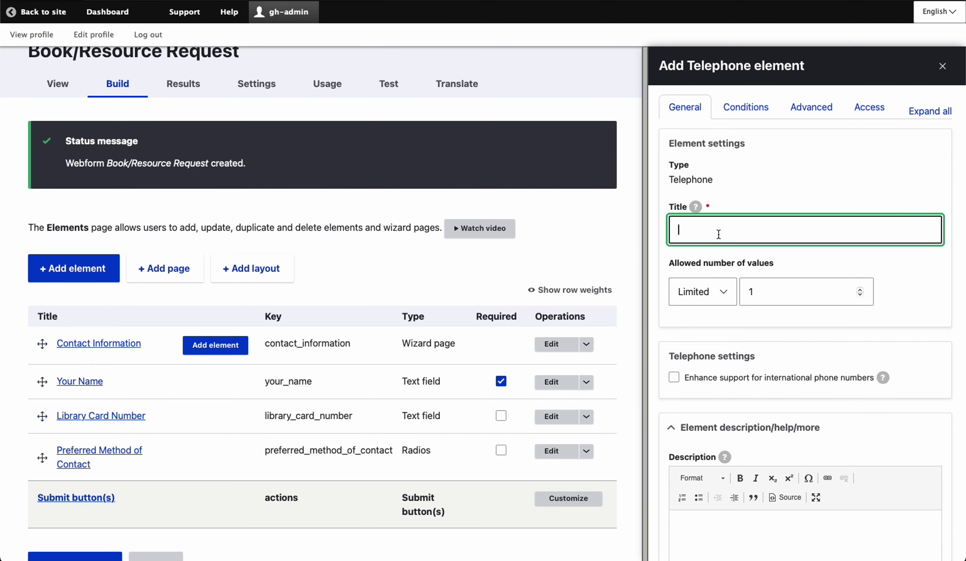
pyautogui.write('Phone Number')
pyautogui.scroll(-10, 789, 278)
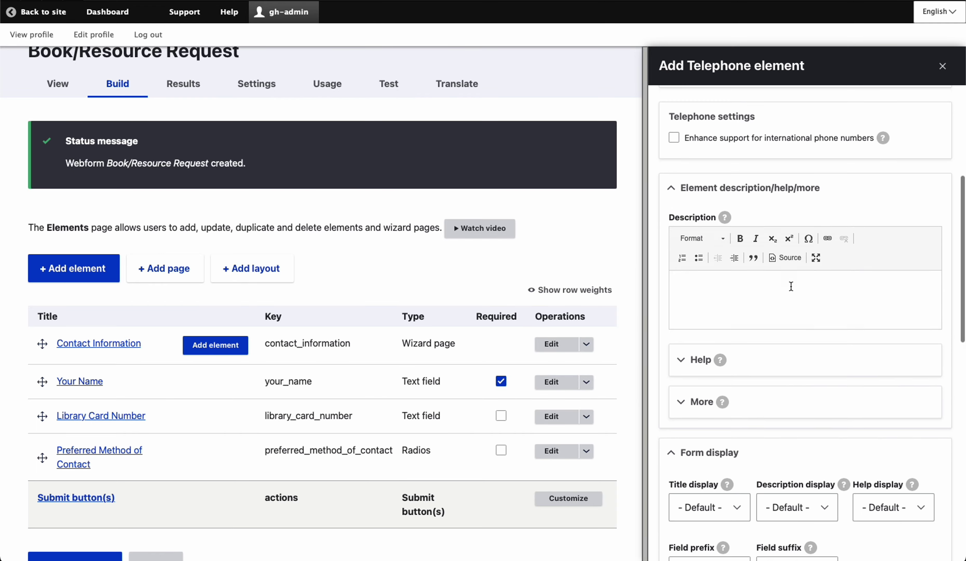
pyautogui.click(785, 309)
pyautogui.write('555-555-5555')
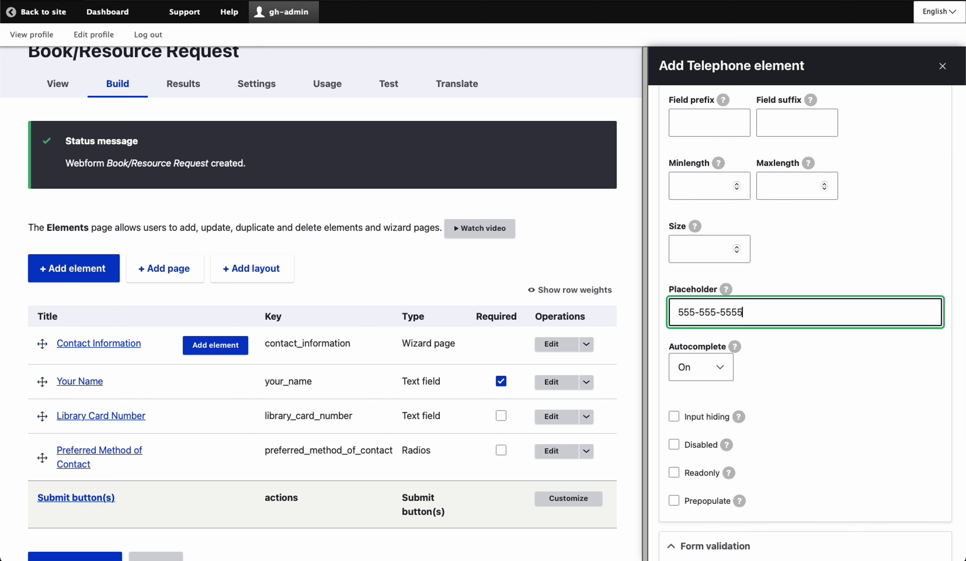
pyautogui.scroll(-5, 806, 326)
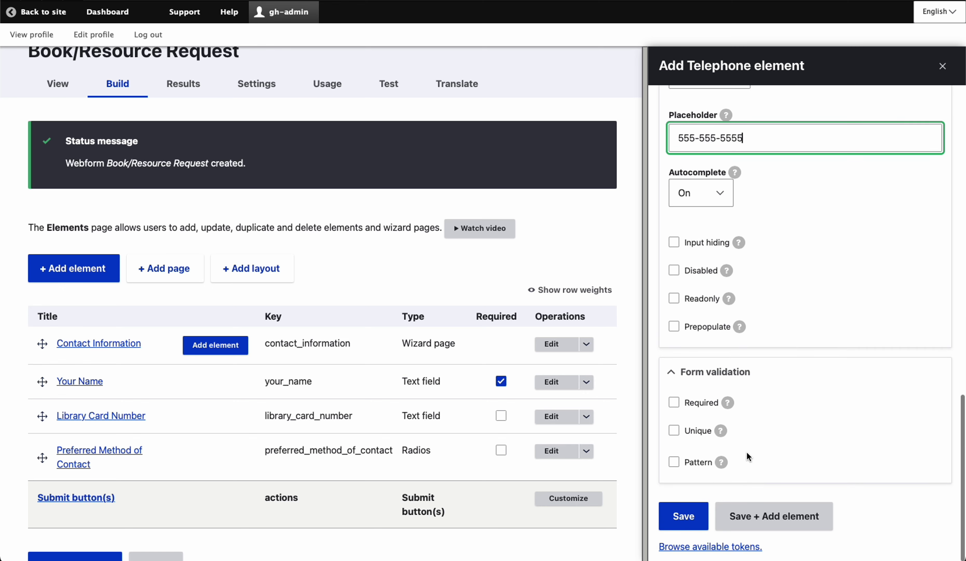
pyautogui.click(737, 513)
# Add an Email element titled "Email Address" with a sample email address as its placeholder, and save the form's elements.
pyautogui.write('emai')
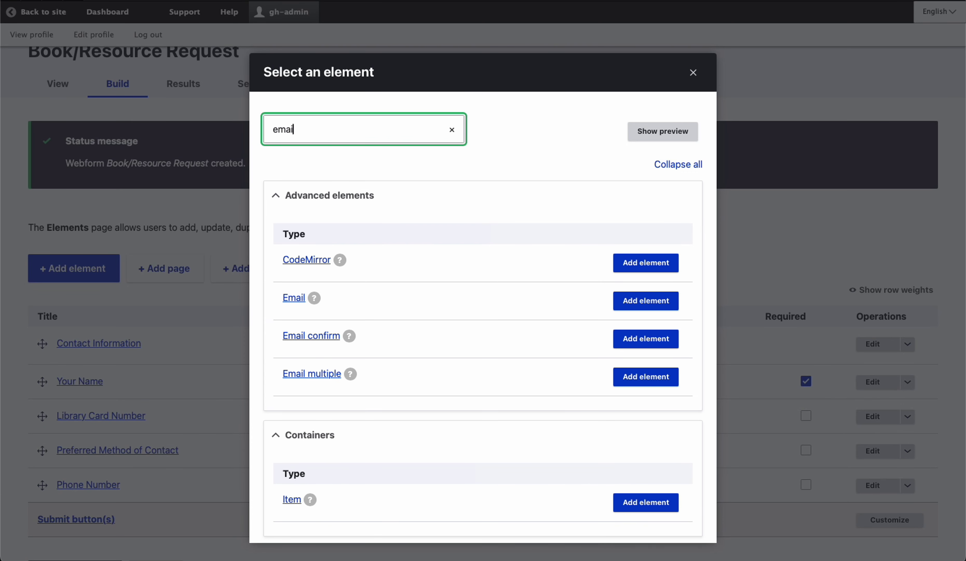
pyautogui.click(640, 265)
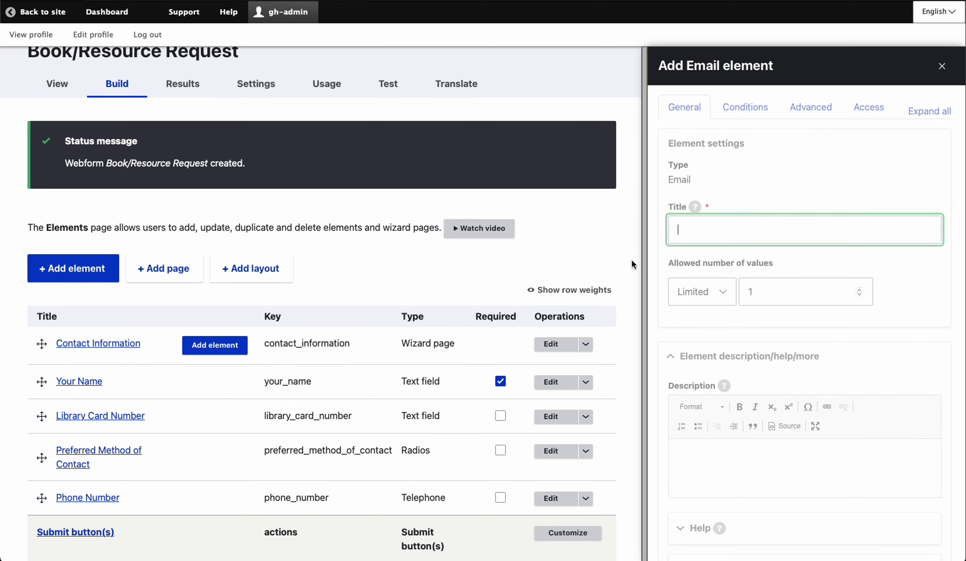
pyautogui.write('Email Address')
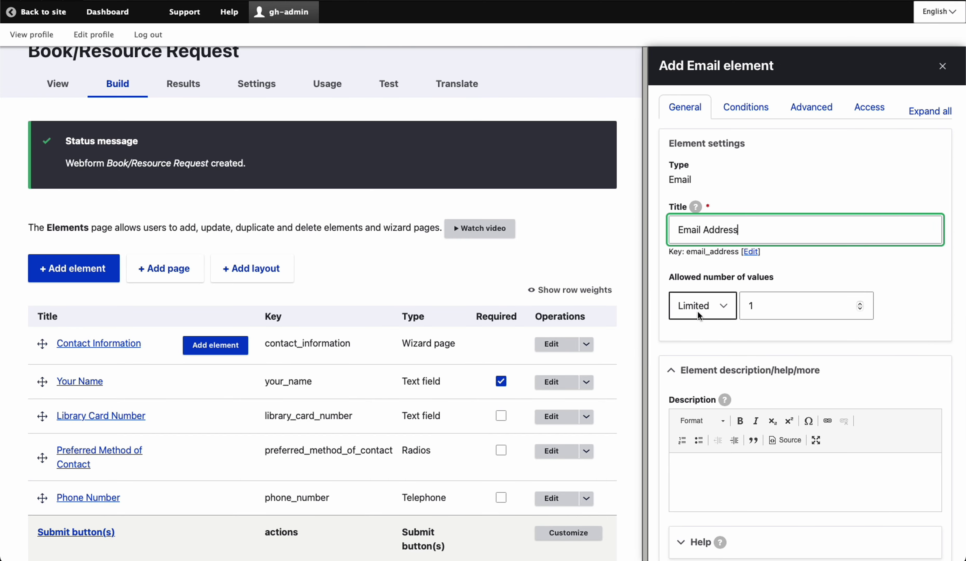
pyautogui.scroll(-10, 700, 316)
pyautogui.click(712, 260)
pyautogui.write('sample@nomail.com')
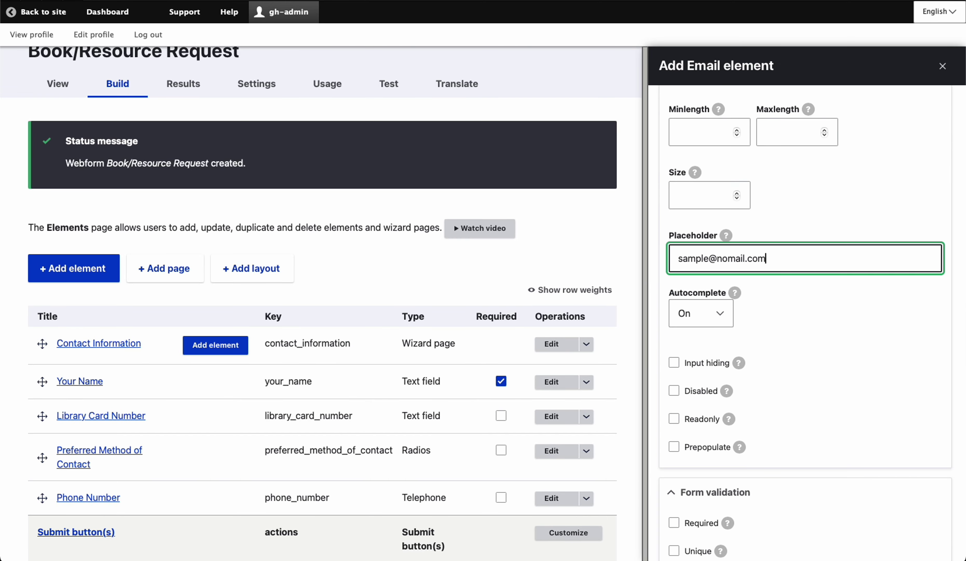
pyautogui.scroll(-5, 725, 266)
pyautogui.click(685, 518)
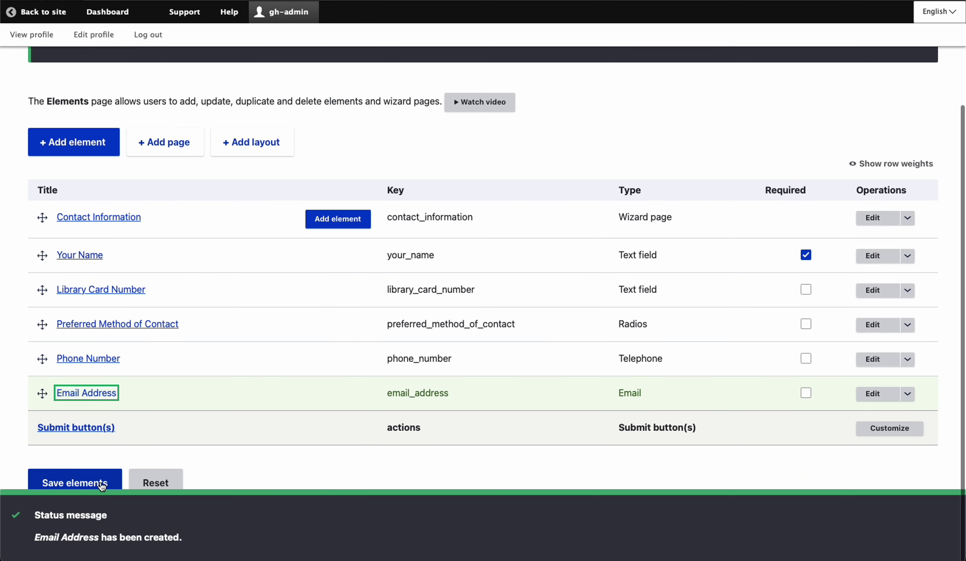
pyautogui.click(102, 484)
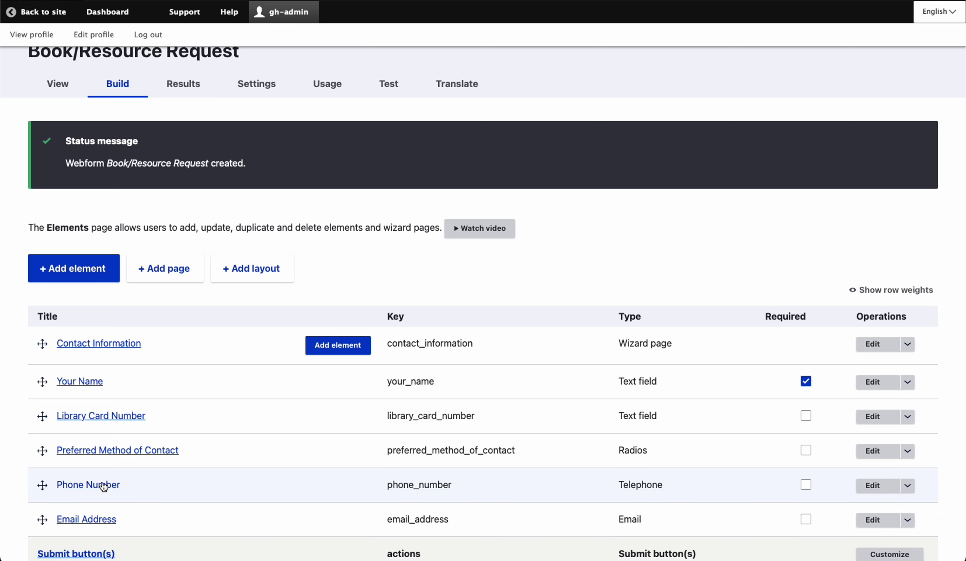
# Add and save a wizard page titled "Book/Resource Information" with previous button label "Back" and next button label "Next".
pyautogui.click(165, 284)
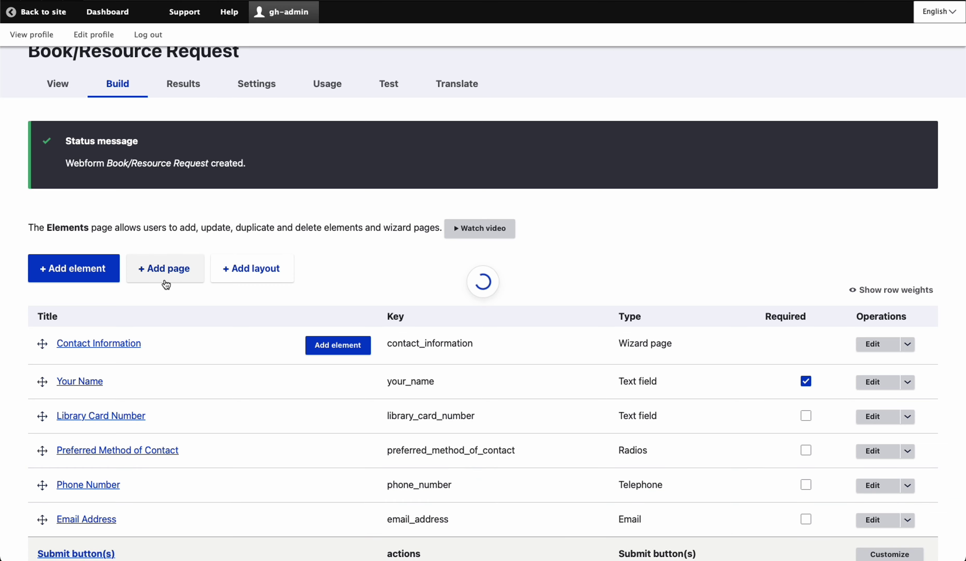
pyautogui.write('Book')
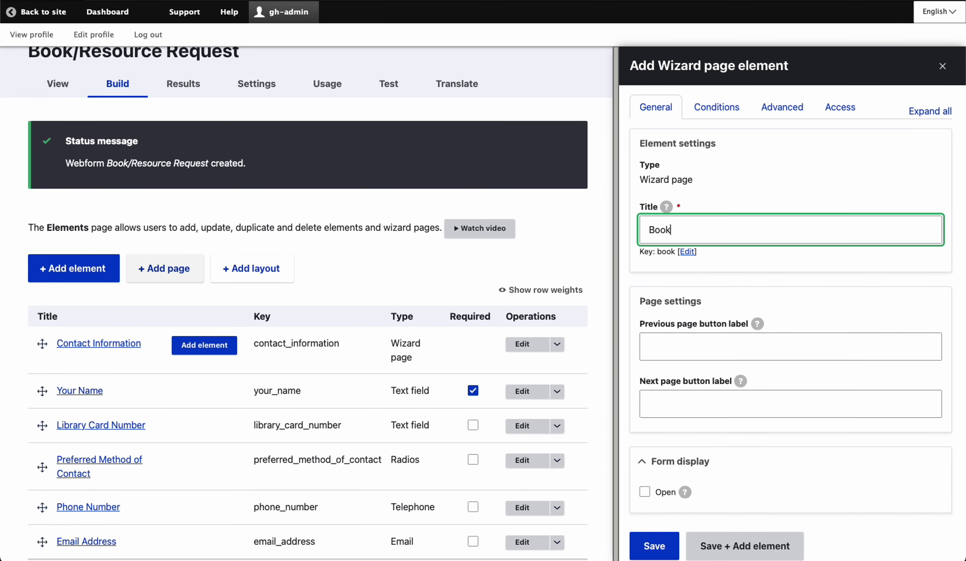
pyautogui.write('/Resource Information')
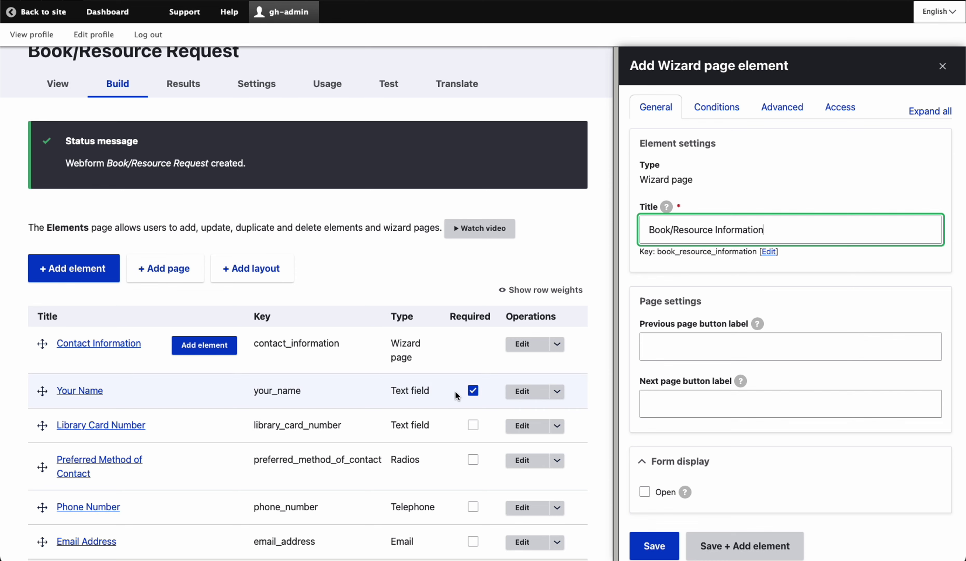
pyautogui.click(668, 348)
pyautogui.click(676, 397)
pyautogui.write('Next')
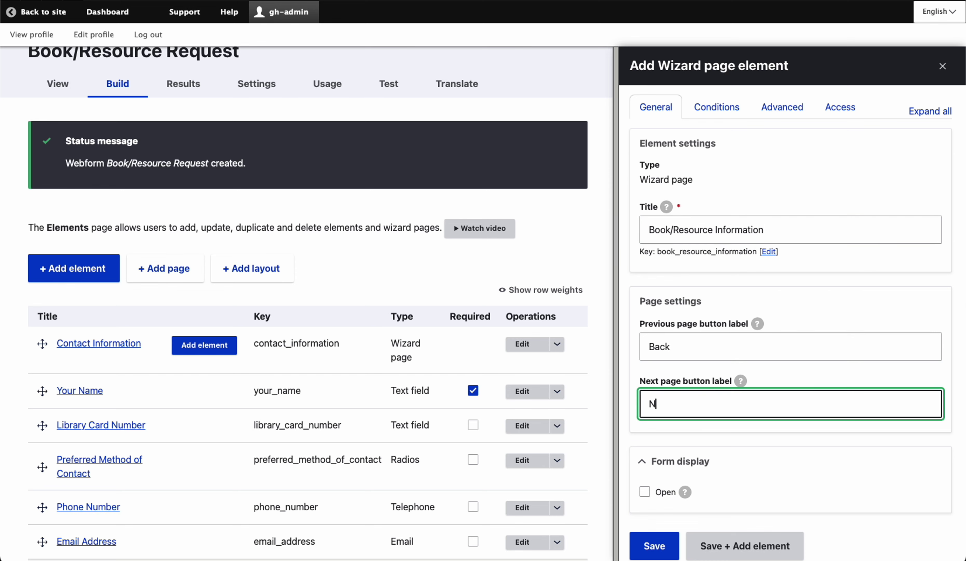
pyautogui.click(654, 545)
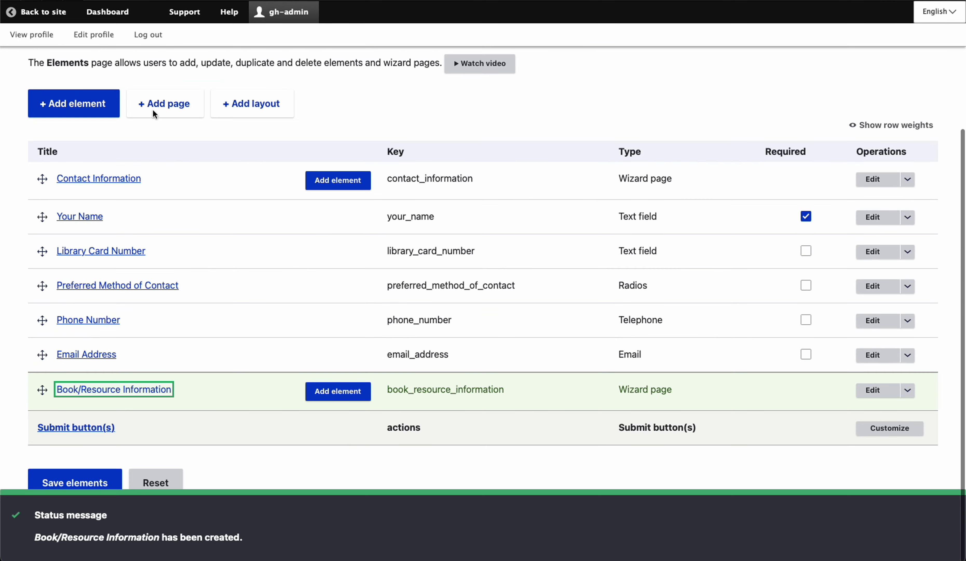
# Add a required Text field element titled "Book/Resource Title" and save it.
pyautogui.click(102, 105)
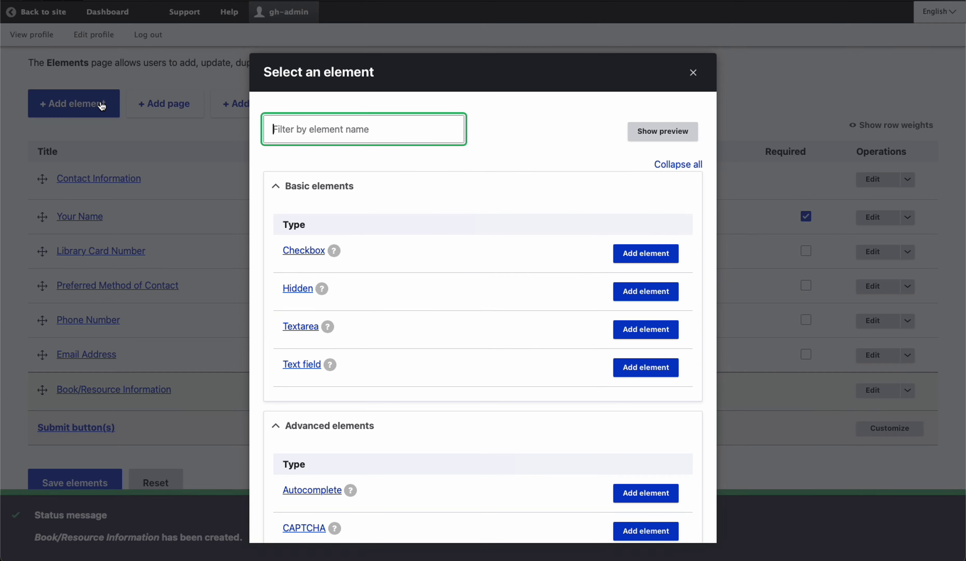
pyautogui.click(646, 370)
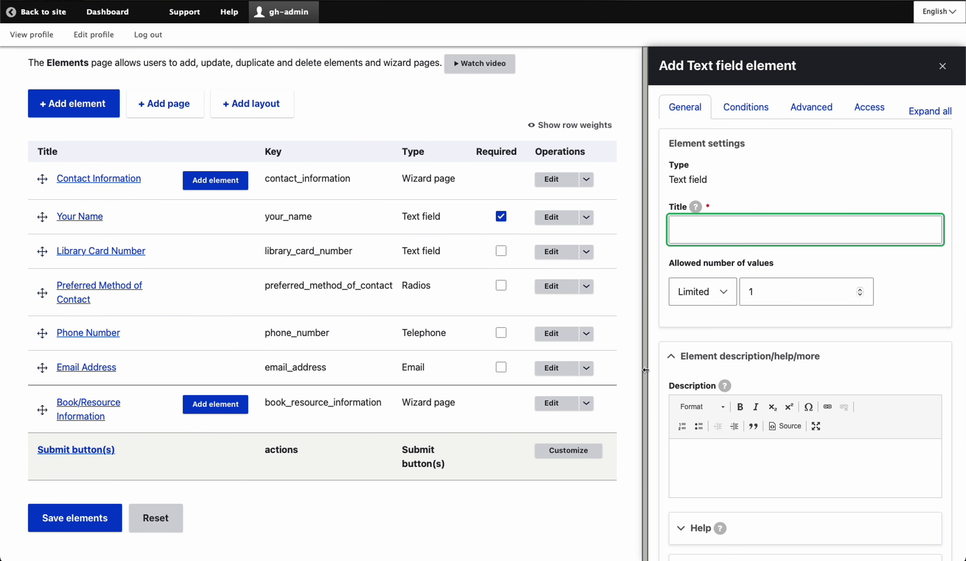
pyautogui.write('Book/Resource Title')
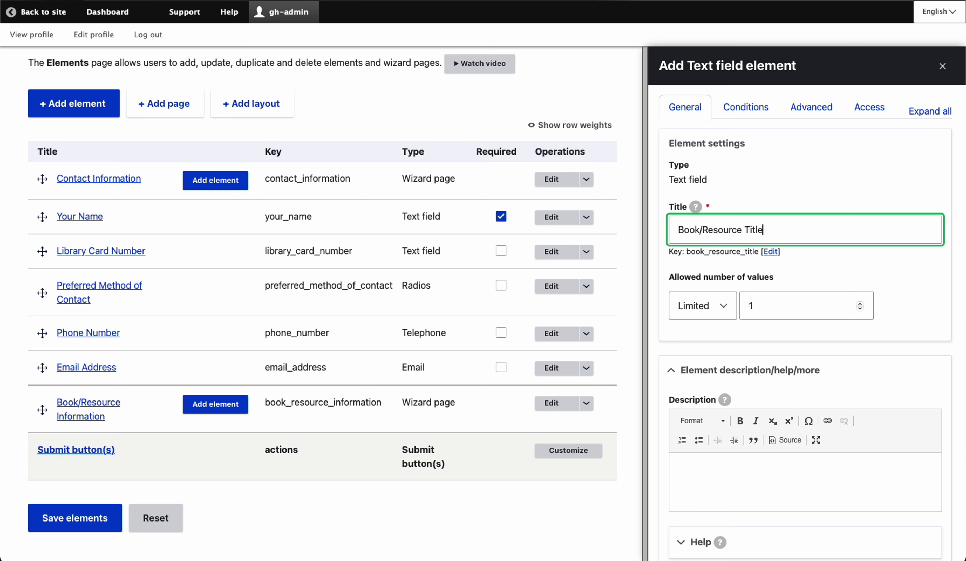
pyautogui.scroll(-15, 735, 402)
pyautogui.click(673, 387)
pyautogui.scroll(-3, 689, 402)
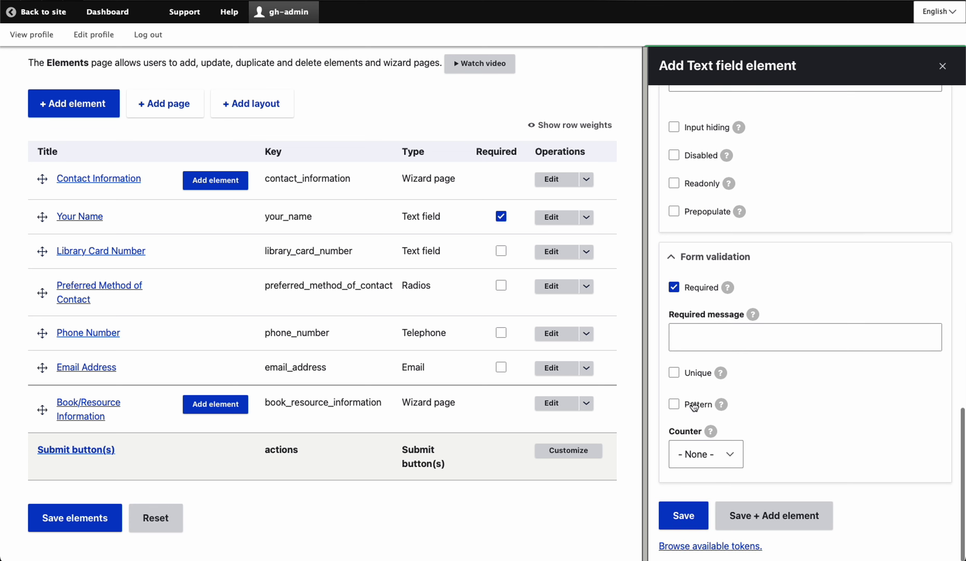
pyautogui.click(733, 518)
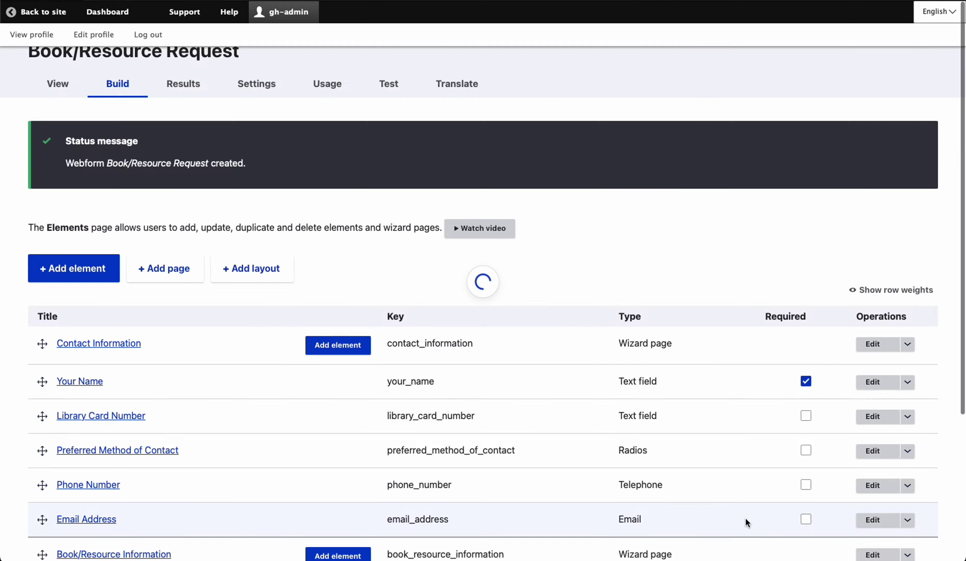
# Filter the element types by "radio" and start a Radios element titled "Book/Resource Type".
pyautogui.write('radio')
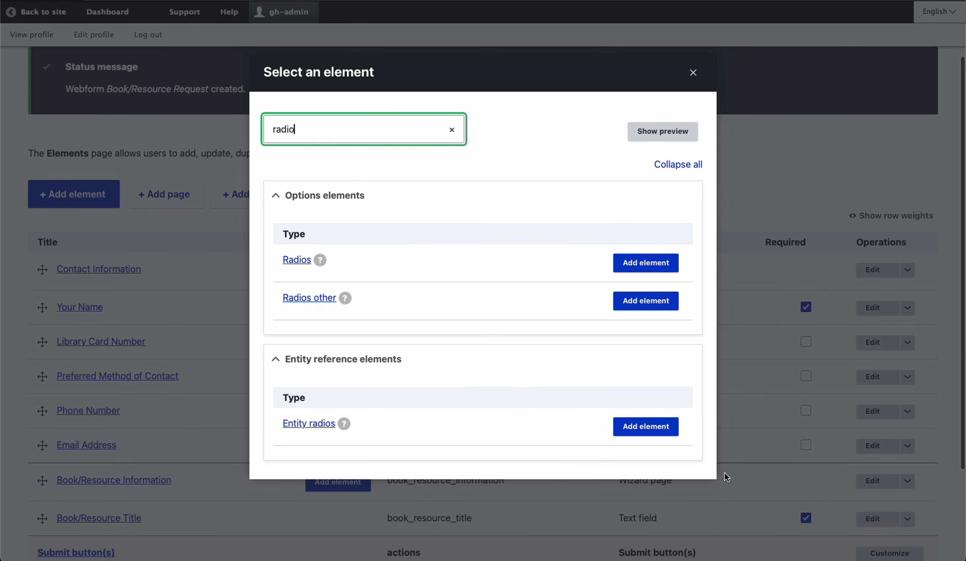
pyautogui.click(642, 265)
pyautogui.write('B')
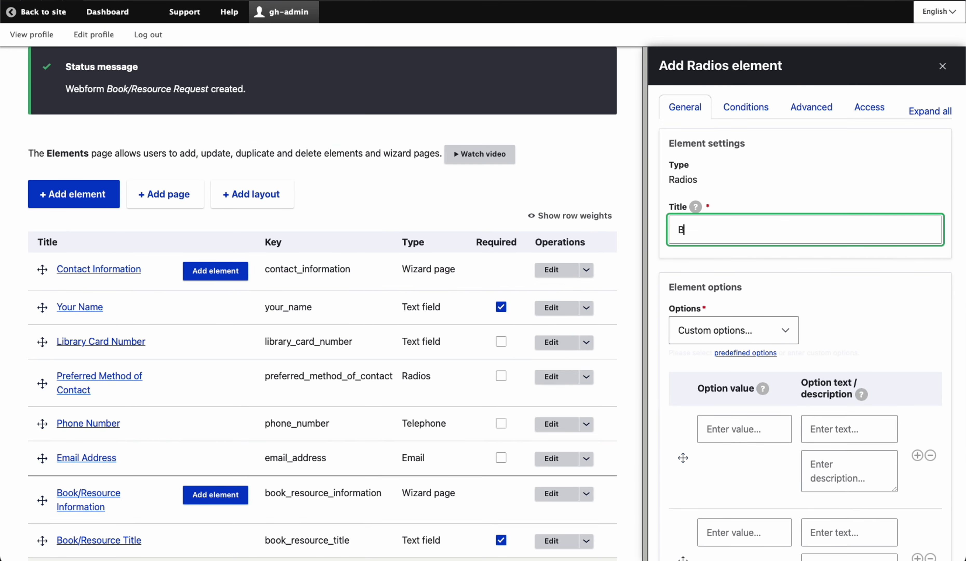
pyautogui.write('ook/Resource Type')
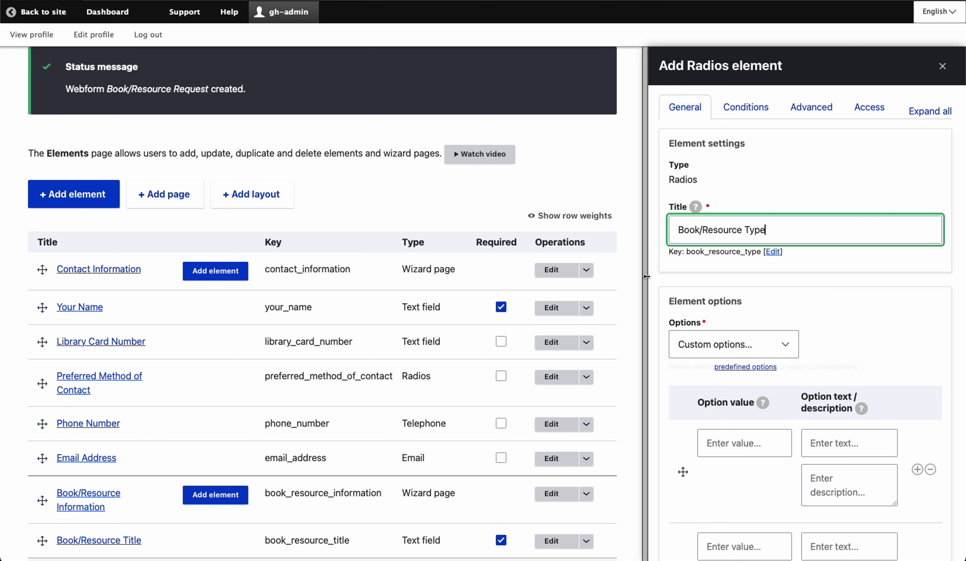
# Define the radio options "Book (paperback)", "Book (hard cover)" and "DVD".
pyautogui.scroll(-3, 755, 306)
pyautogui.click(746, 309)
pyautogui.write('Book')
pyautogui.scroll(-1, 746, 309)
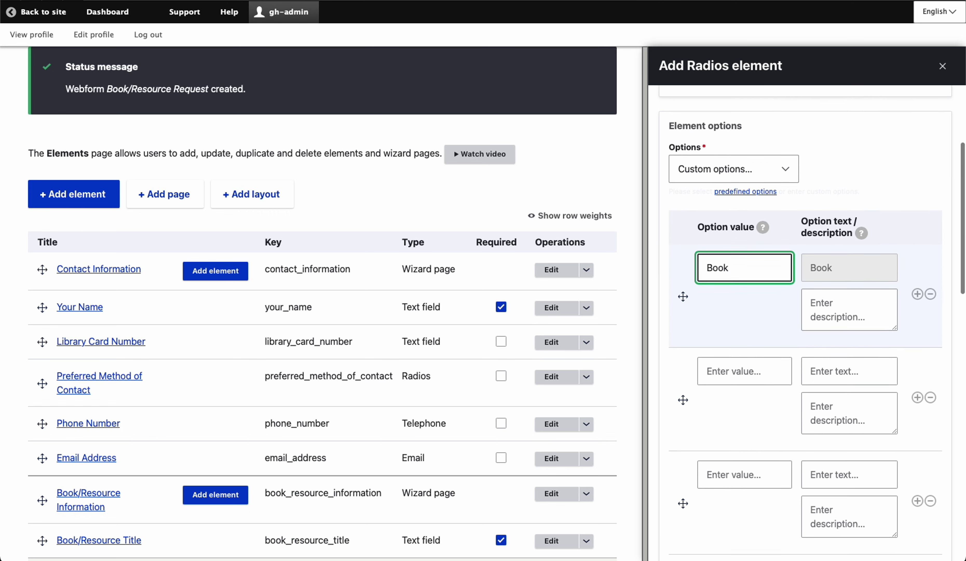
pyautogui.scroll(-2, 746, 309)
pyautogui.write('(paperback)')
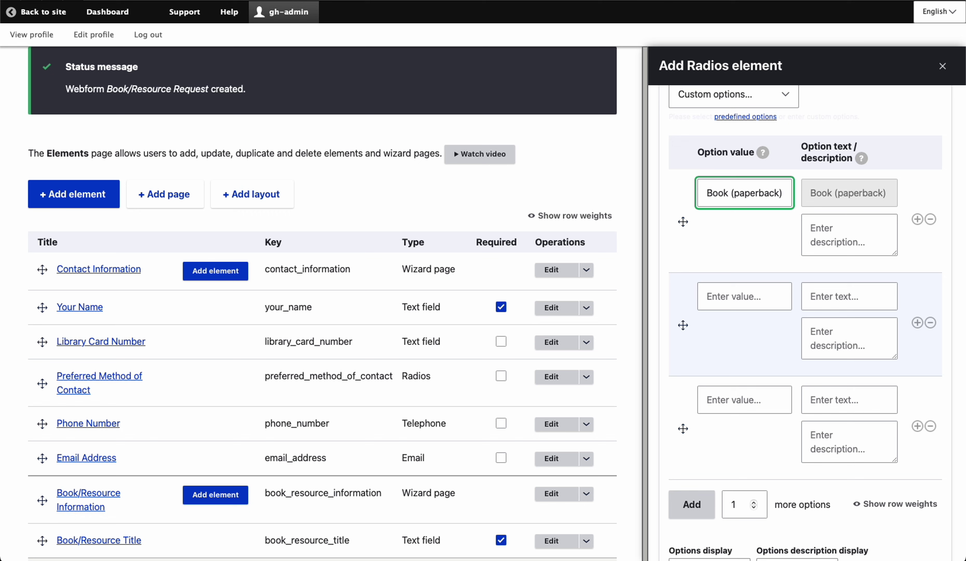
pyautogui.press('Return')
pyautogui.write('Book')
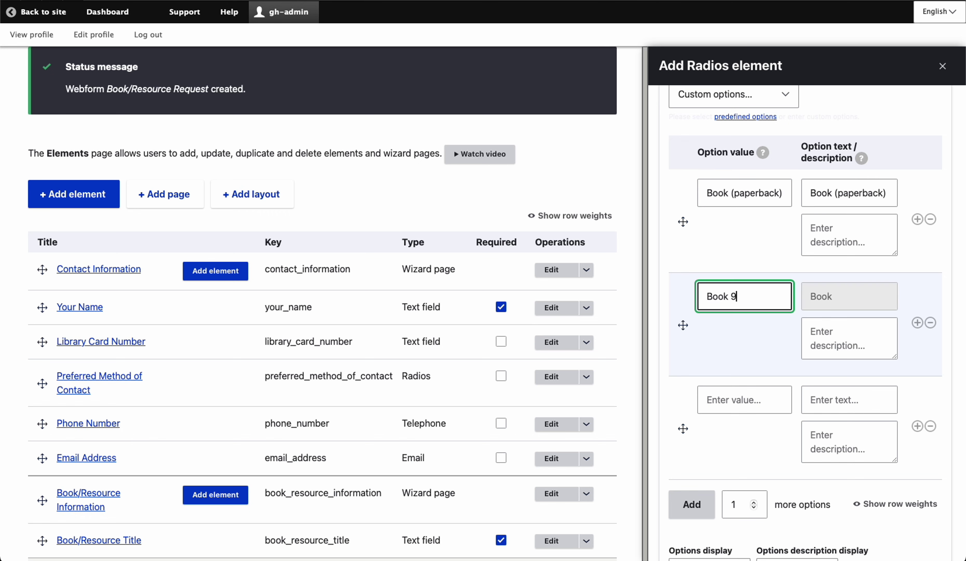
pyautogui.write(' (hard cover)')
pyautogui.click(727, 394)
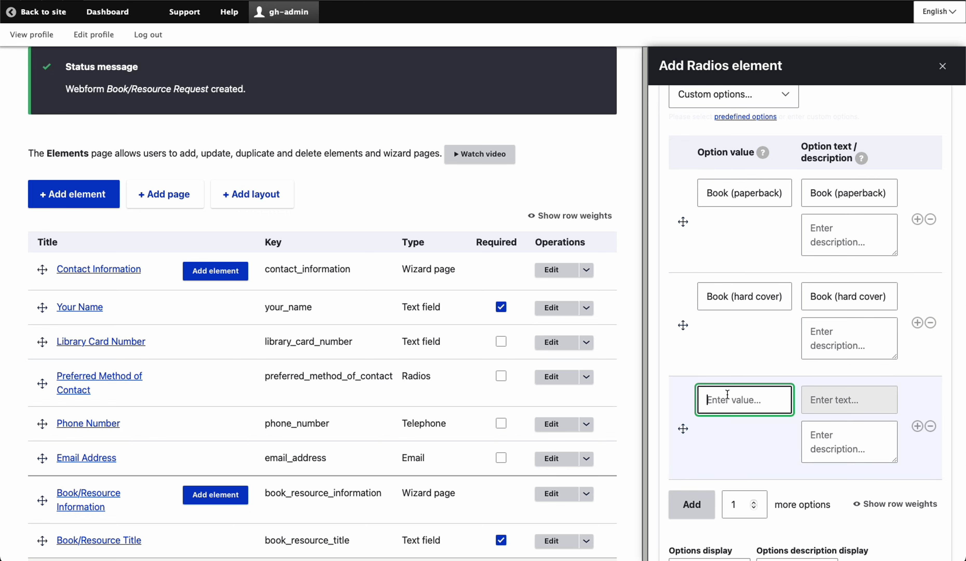
pyautogui.write('DVD')
# Add 2 more radio options, "CD" and "Magazine", and save the Book/Resource Type element.
pyautogui.click(747, 505)
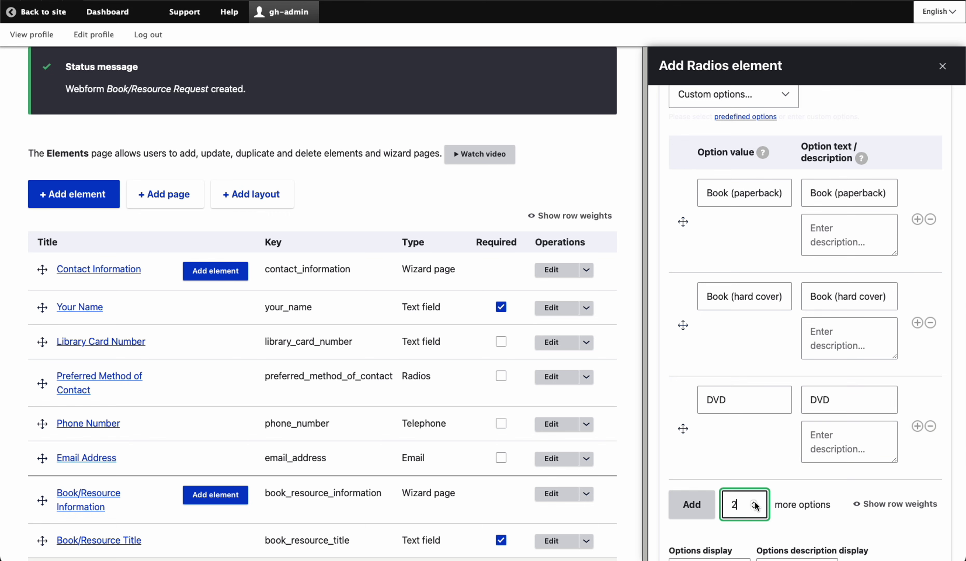
pyautogui.press('Return')
pyautogui.scroll(-2, 754, 442)
pyautogui.click(756, 439)
pyautogui.write('CD')
pyautogui.scroll(-2, 755, 447)
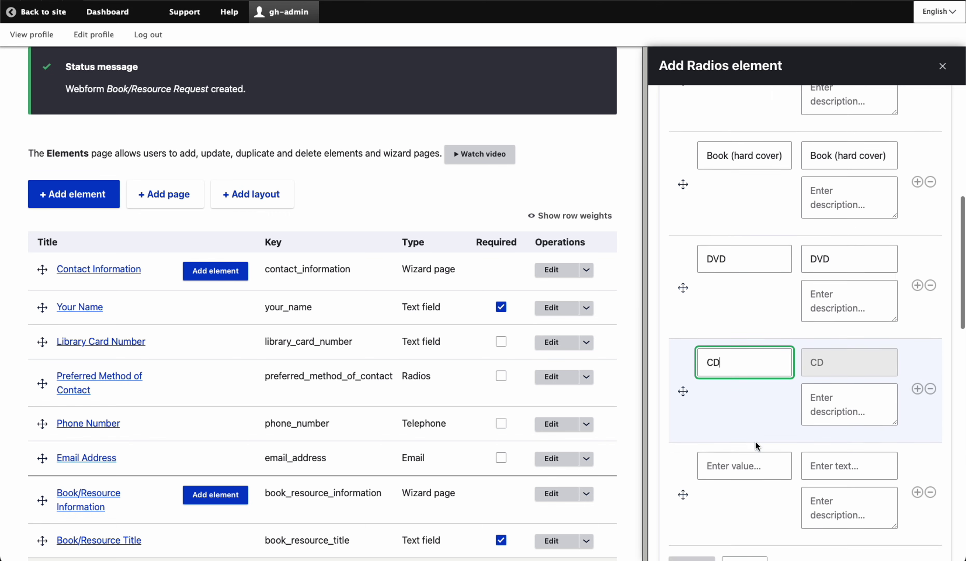
pyautogui.scroll(-2, 755, 446)
pyautogui.click(745, 379)
pyautogui.write('Magazine')
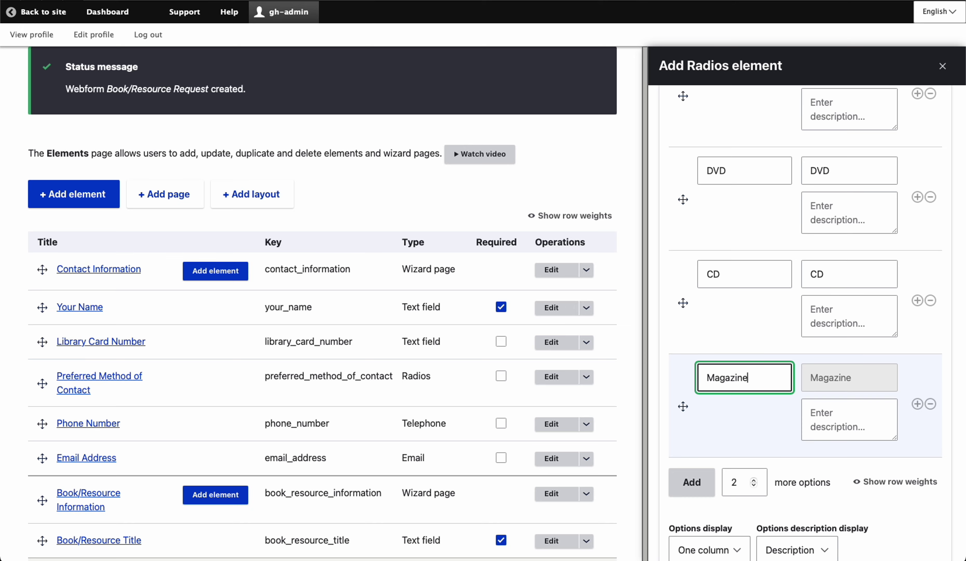
pyautogui.scroll(-10, 804, 346)
pyautogui.click(693, 517)
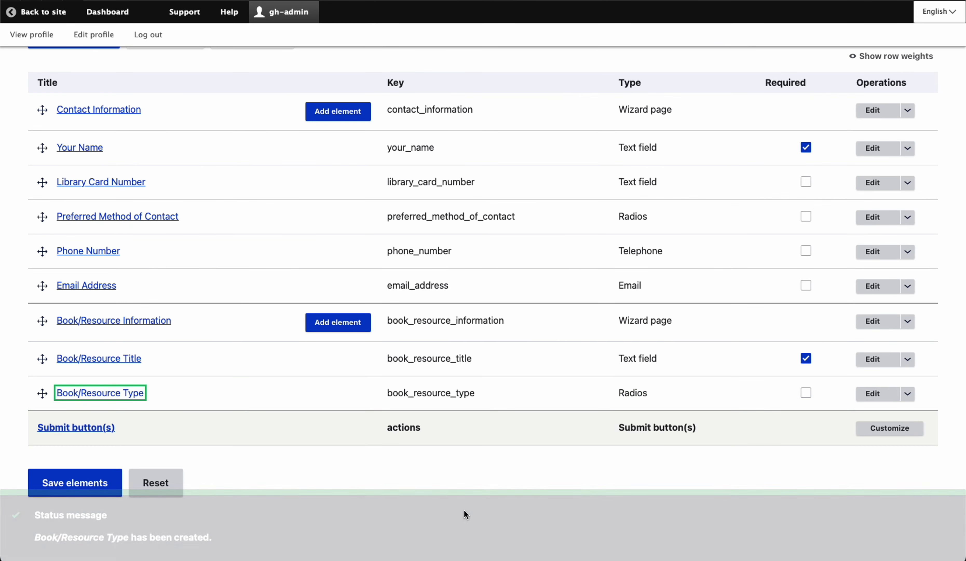
# Nest the Book/Resource Title and Book/Resource Type elements under the Book/Resource Information page.
pyautogui.moveTo(43, 393); pyautogui.dragTo(56, 393)
pyautogui.moveTo(43, 359); pyautogui.dragTo(58, 361)
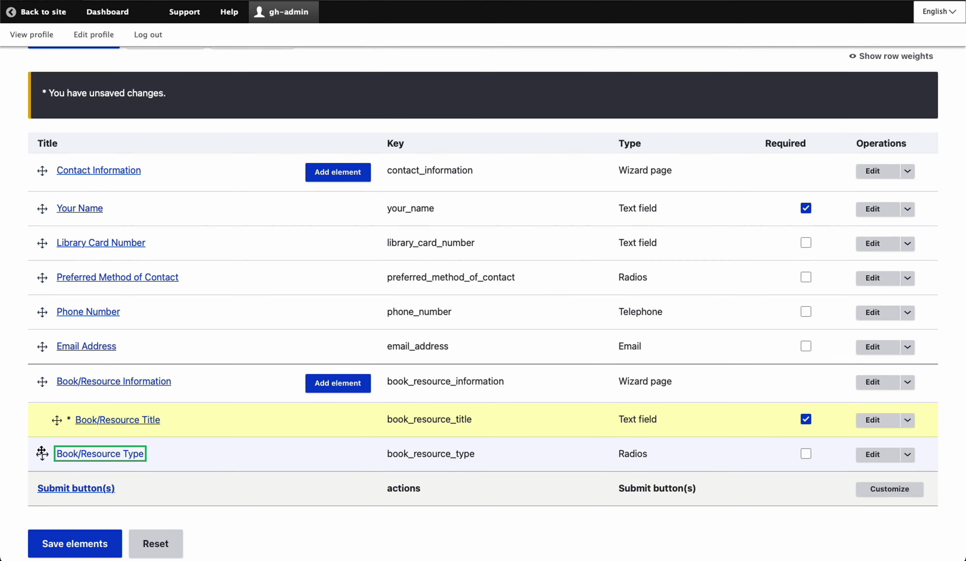
pyautogui.moveTo(41, 453); pyautogui.dragTo(60, 453)
# Nest Your Name, Library Card Number, Preferred Method of Contact, Phone Number and Email Address under the Contact Information page.
pyautogui.click(42, 346)
pyautogui.moveTo(42, 208); pyautogui.dragTo(61, 209)
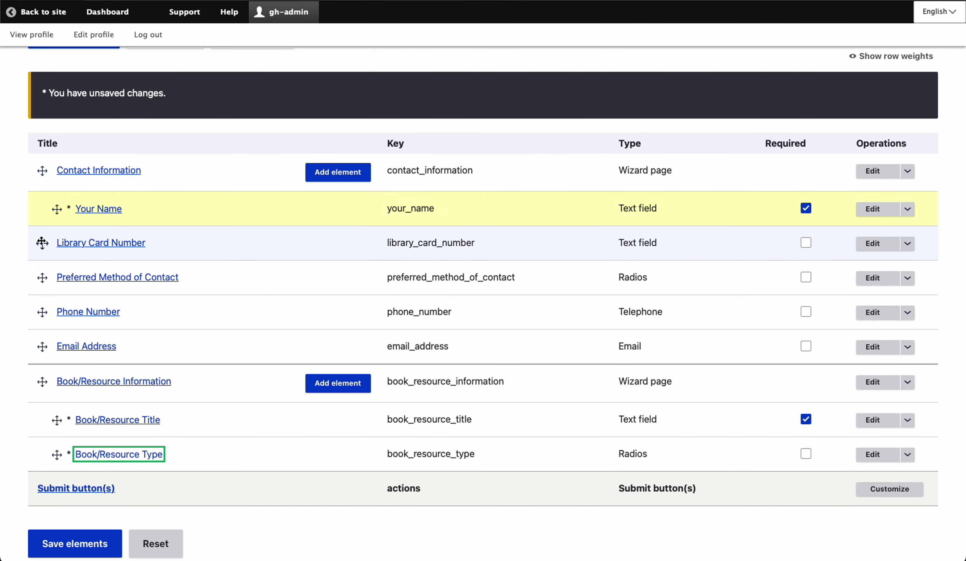
pyautogui.moveTo(43, 242); pyautogui.dragTo(60, 242)
pyautogui.moveTo(42, 277); pyautogui.dragTo(61, 277)
pyautogui.moveTo(42, 311); pyautogui.dragTo(61, 311)
pyautogui.moveTo(42, 346); pyautogui.dragTo(60, 346)
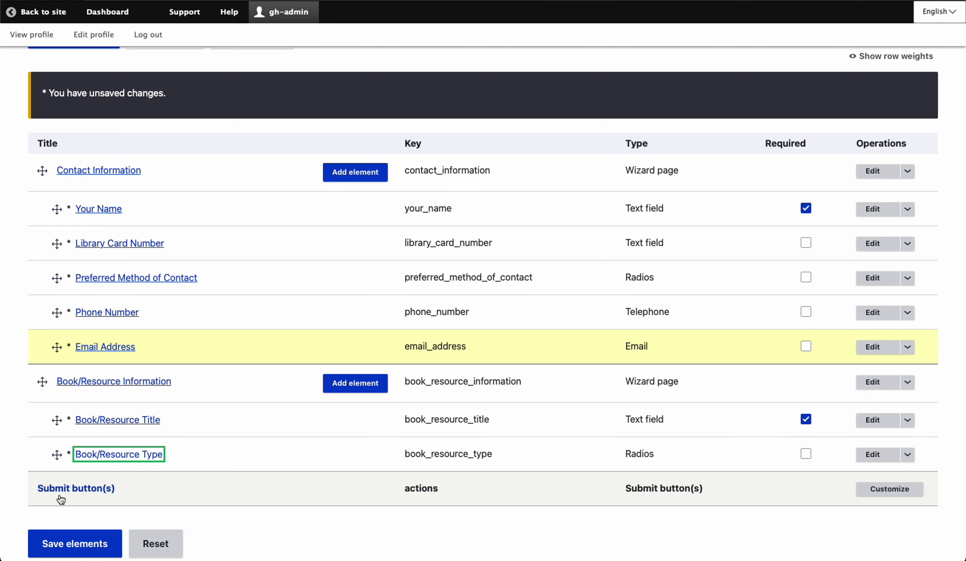
# Save the arranged webform elements and open the form's view page to preview it.
pyautogui.click(75, 542)
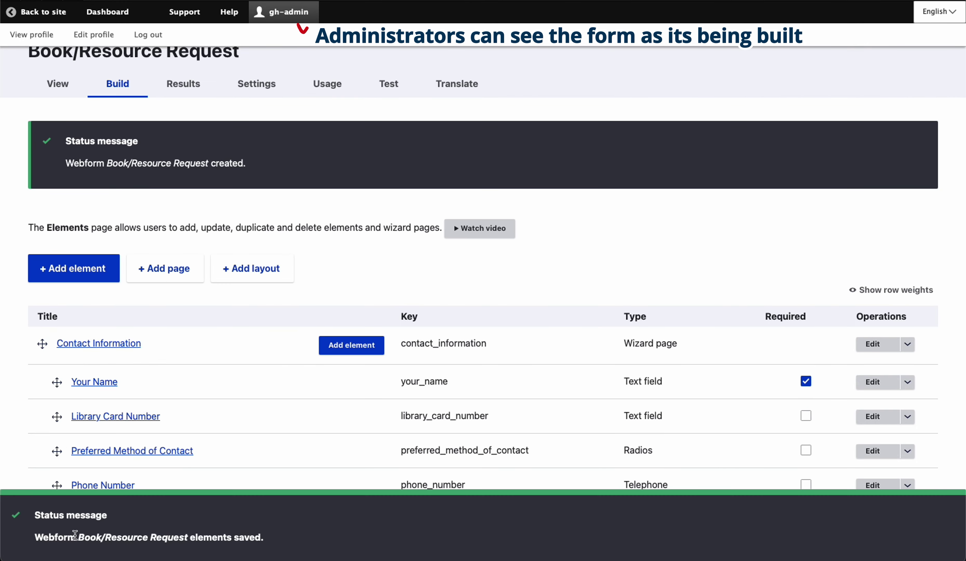
pyautogui.click(66, 92)
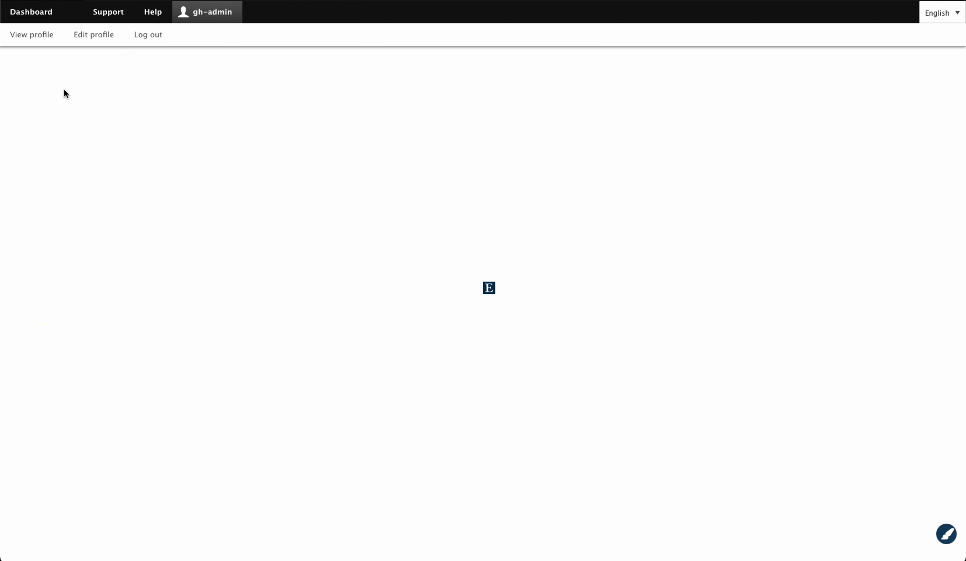
# Fill in the previewed contact page with a full name, library card number, Phone as the preferred contact method and a phone number.
pyautogui.scroll(-10, 191, 288)
pyautogui.click(287, 207)
pyautogui.write('John Doe')
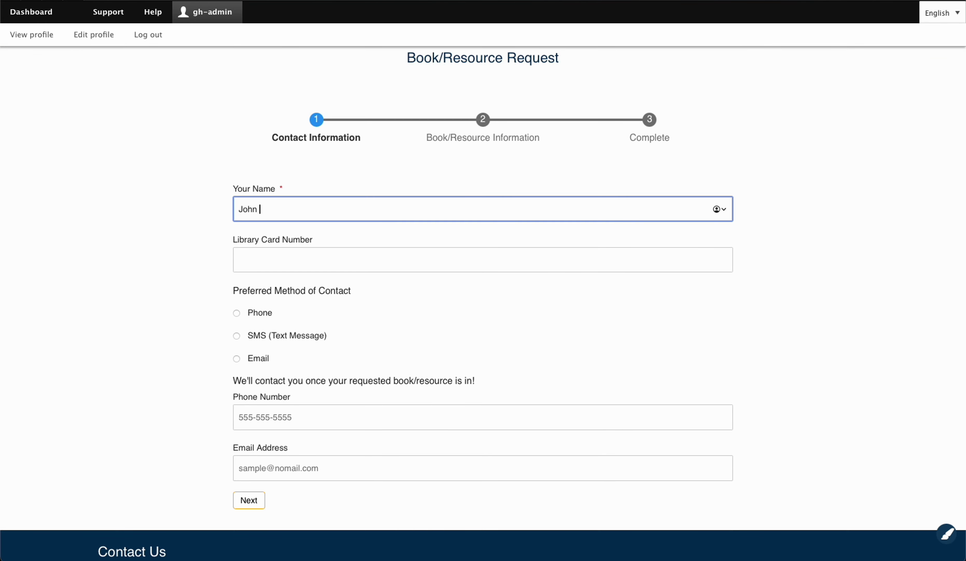
pyautogui.press('Tab')
pyautogui.write('123456789')
pyautogui.press('Tab')
pyautogui.press('space')
pyautogui.press('Tab')
pyautogui.write('555-')
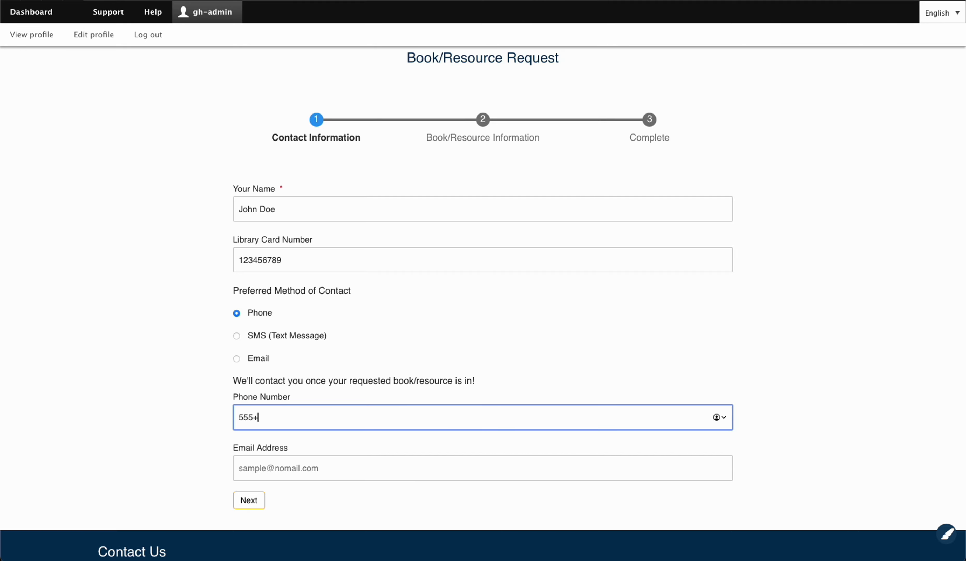
# Advance the preview to the Book/Resource Information page, and return to the form's build page.
pyautogui.click(251, 503)
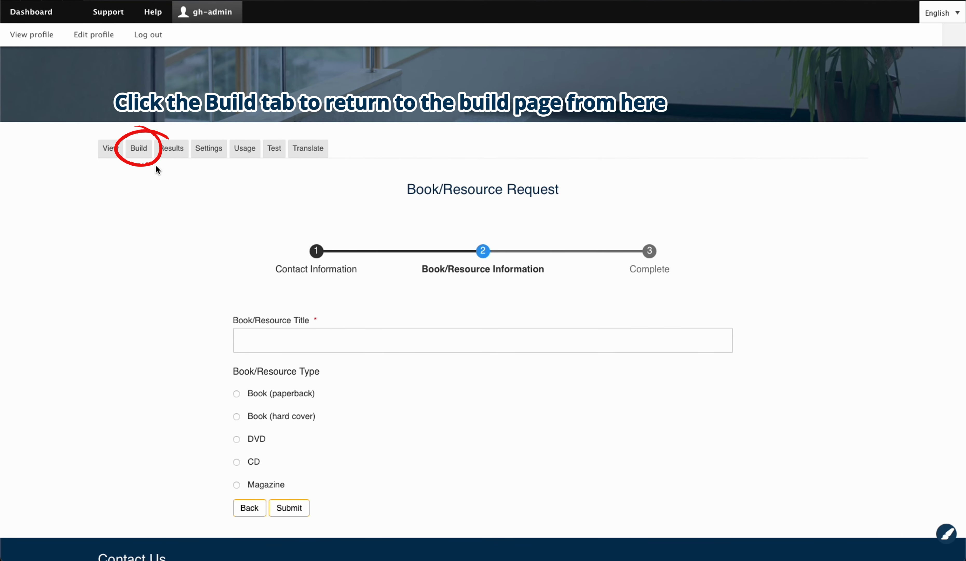
pyautogui.click(140, 149)
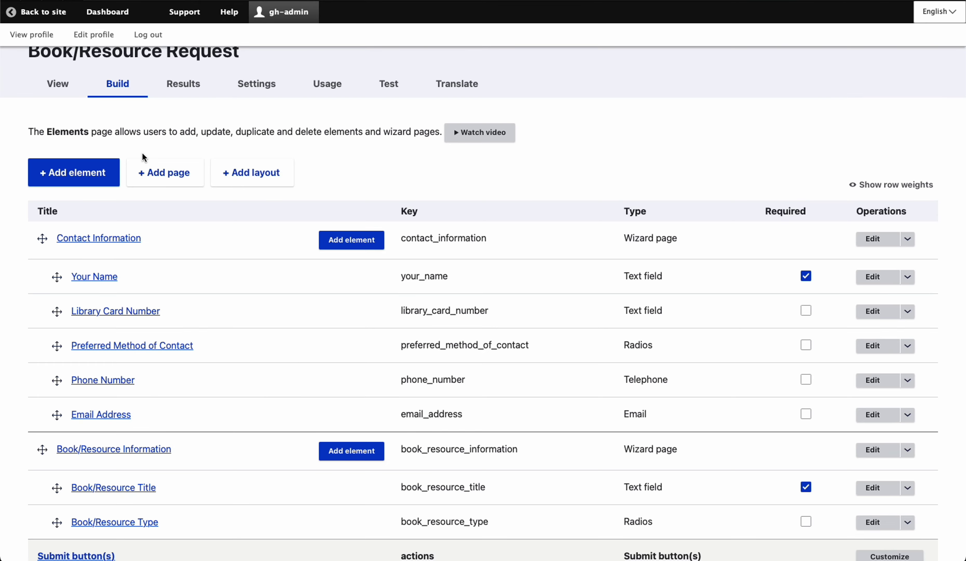